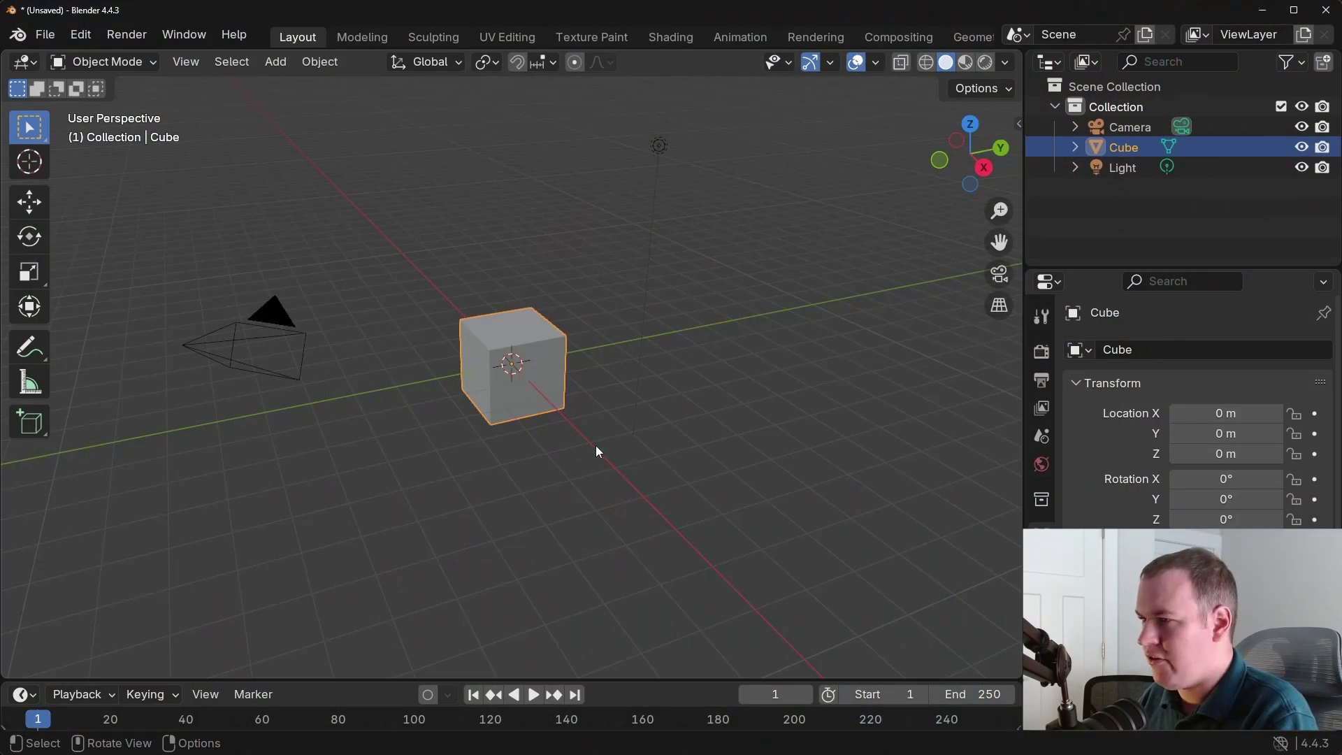
Replace the default cube with a Suzanne monkey head mesh
key("x")
left_click(595, 446)
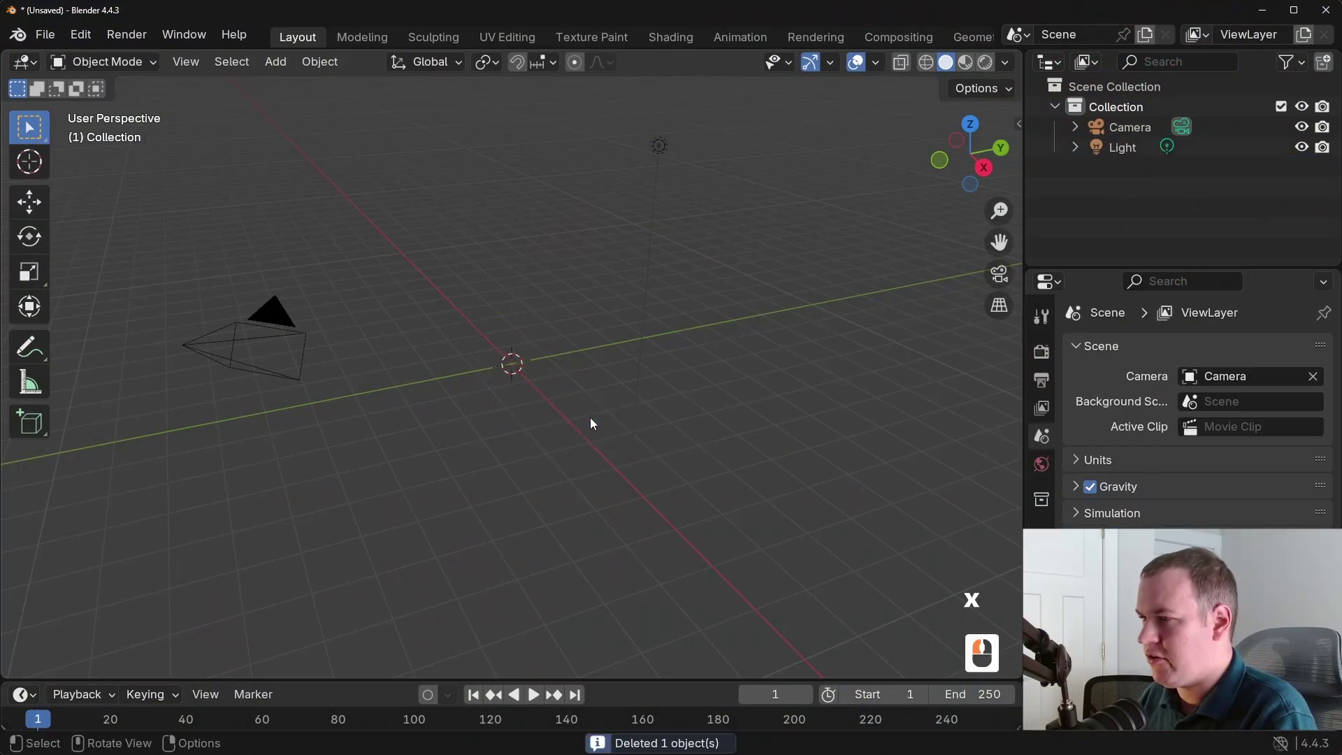
key("shift+a")
mouse_move(598, 359)
left_click(719, 548)
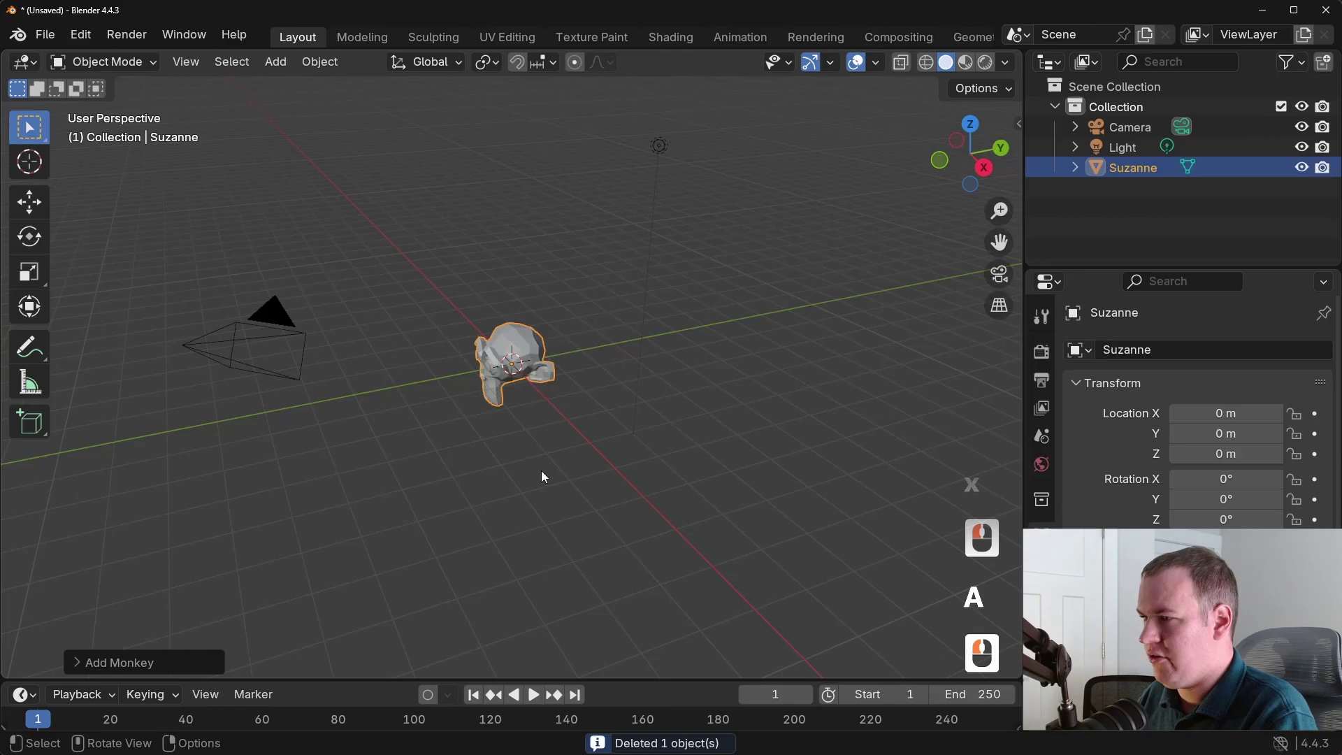
Bring up the Display As choices in Suzanne's Viewport Display settings
middle_click_drag(541, 471, 580, 447)
scroll(552, 429, "up", 5)
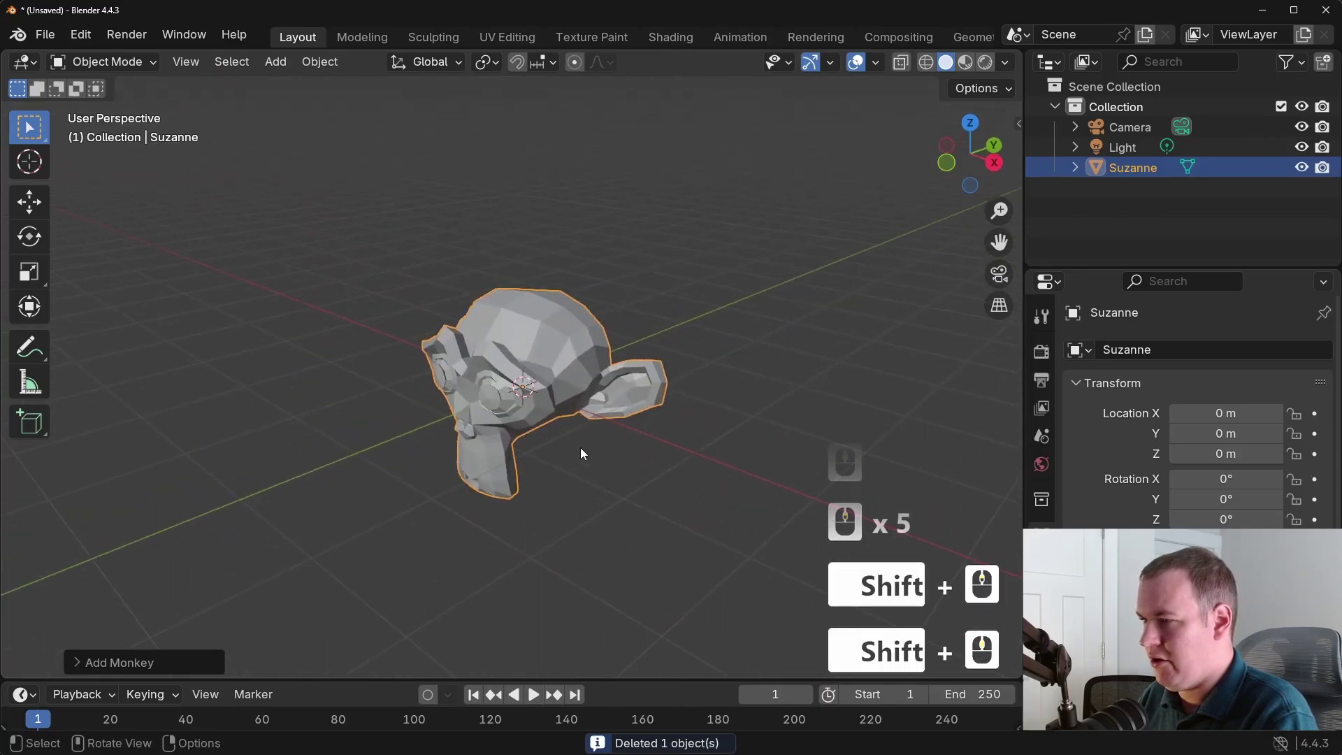
scroll(618, 432, "up", 1)
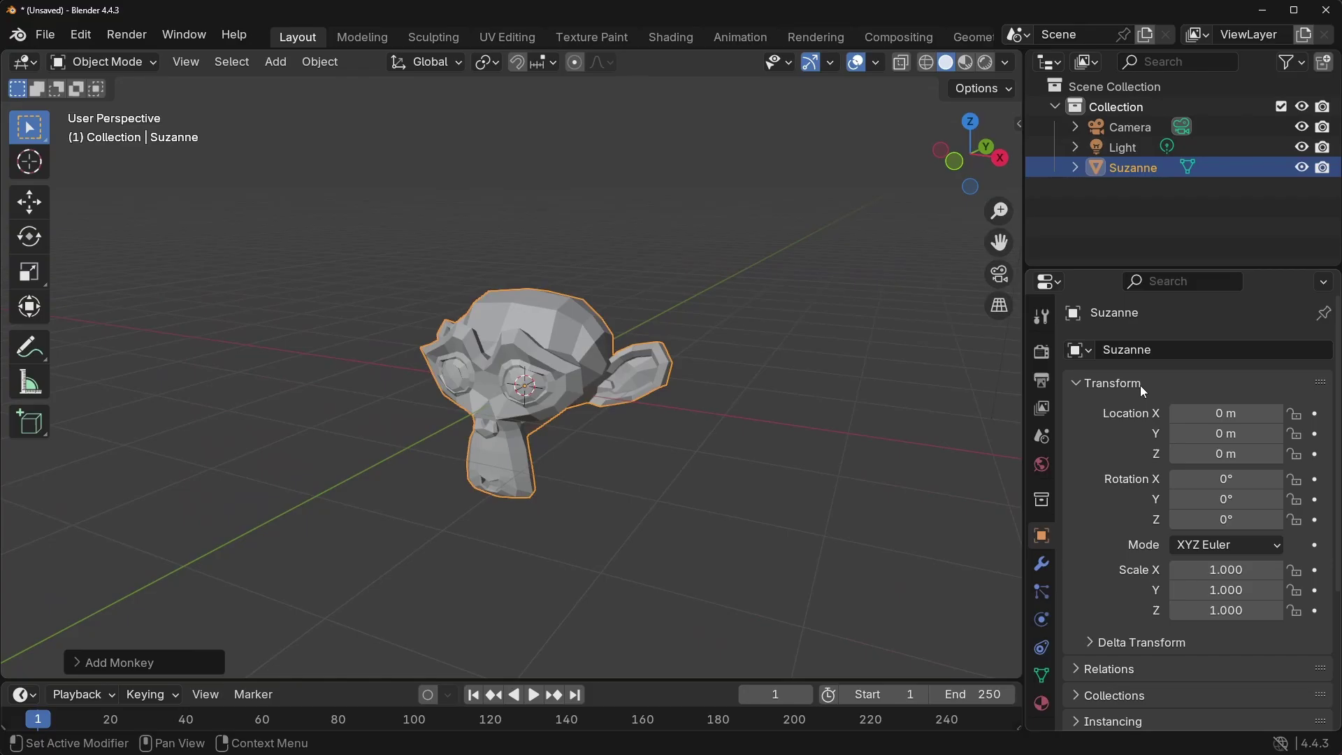
scroll(1138, 386, "down", 7)
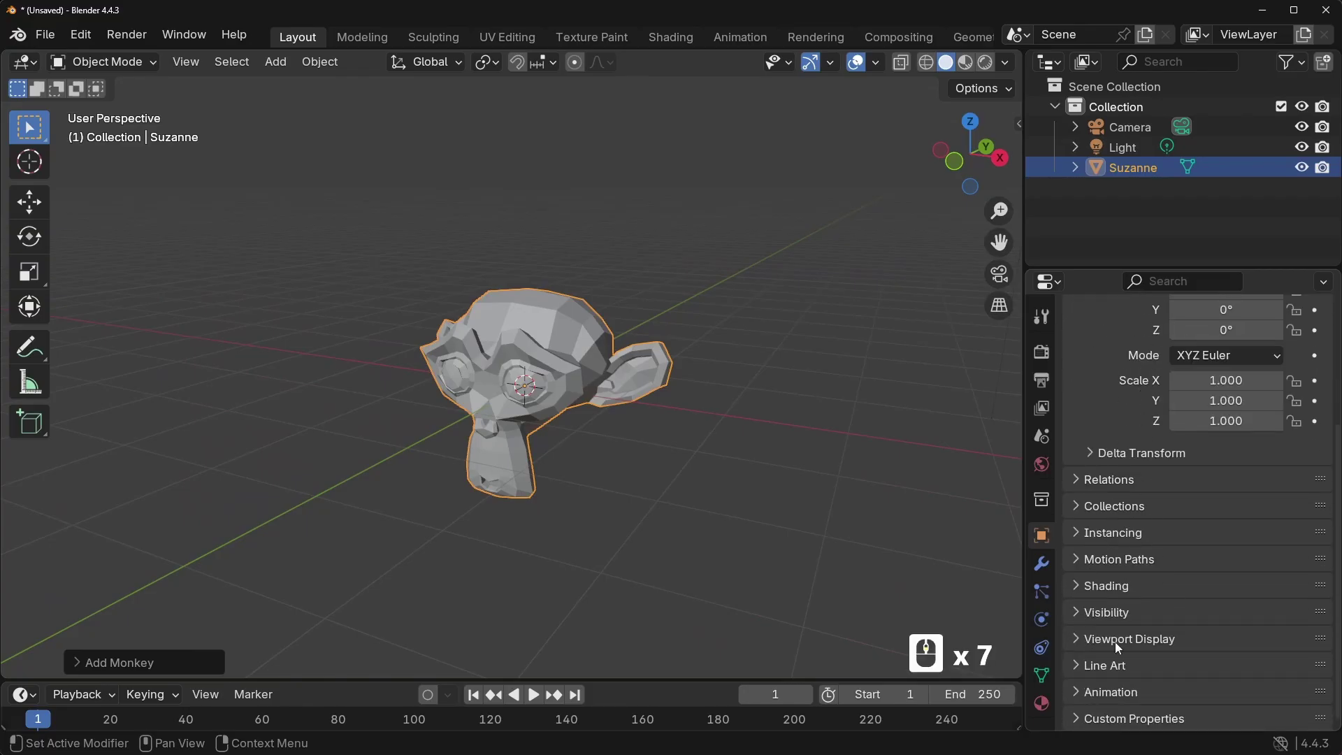
left_click(1115, 642)
scroll(1139, 594, "down", 6)
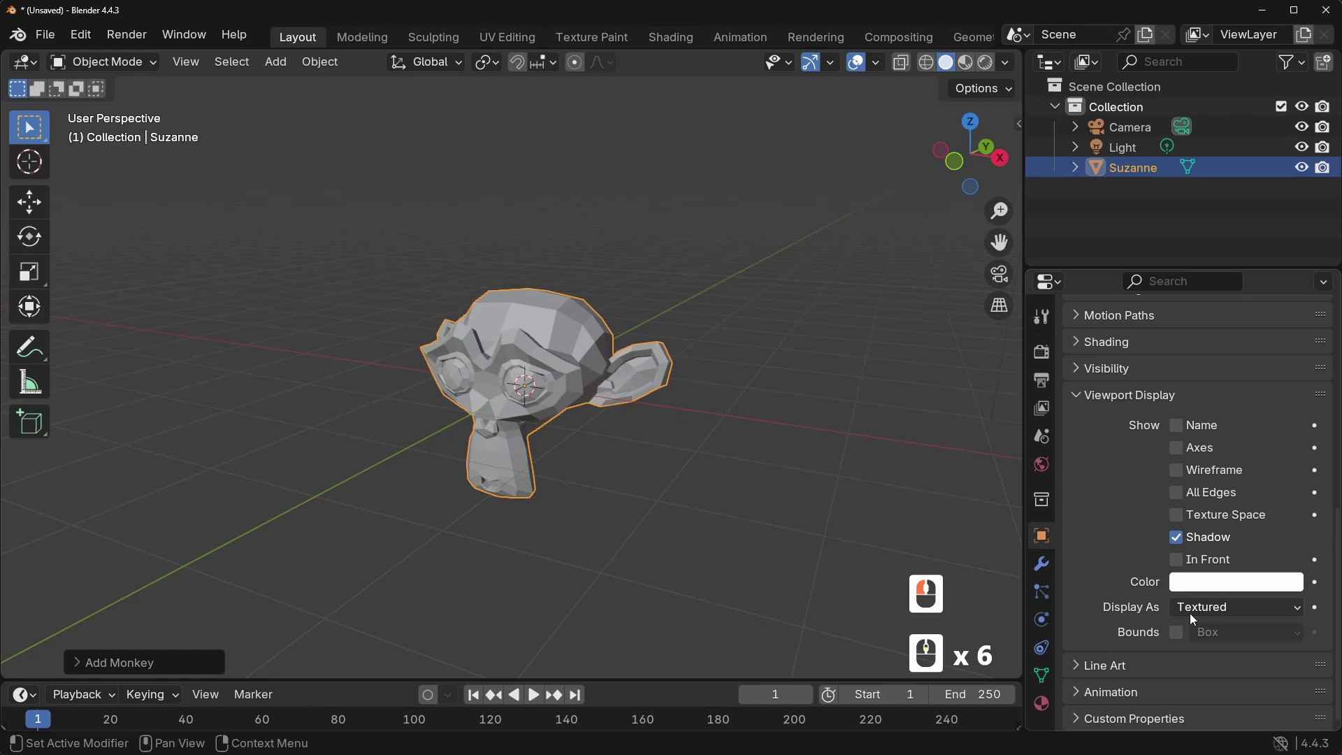
left_click(1214, 608)
Display Suzanne as Bounds, render a test image, then reselect Bounds in Display As
left_click(1218, 629)
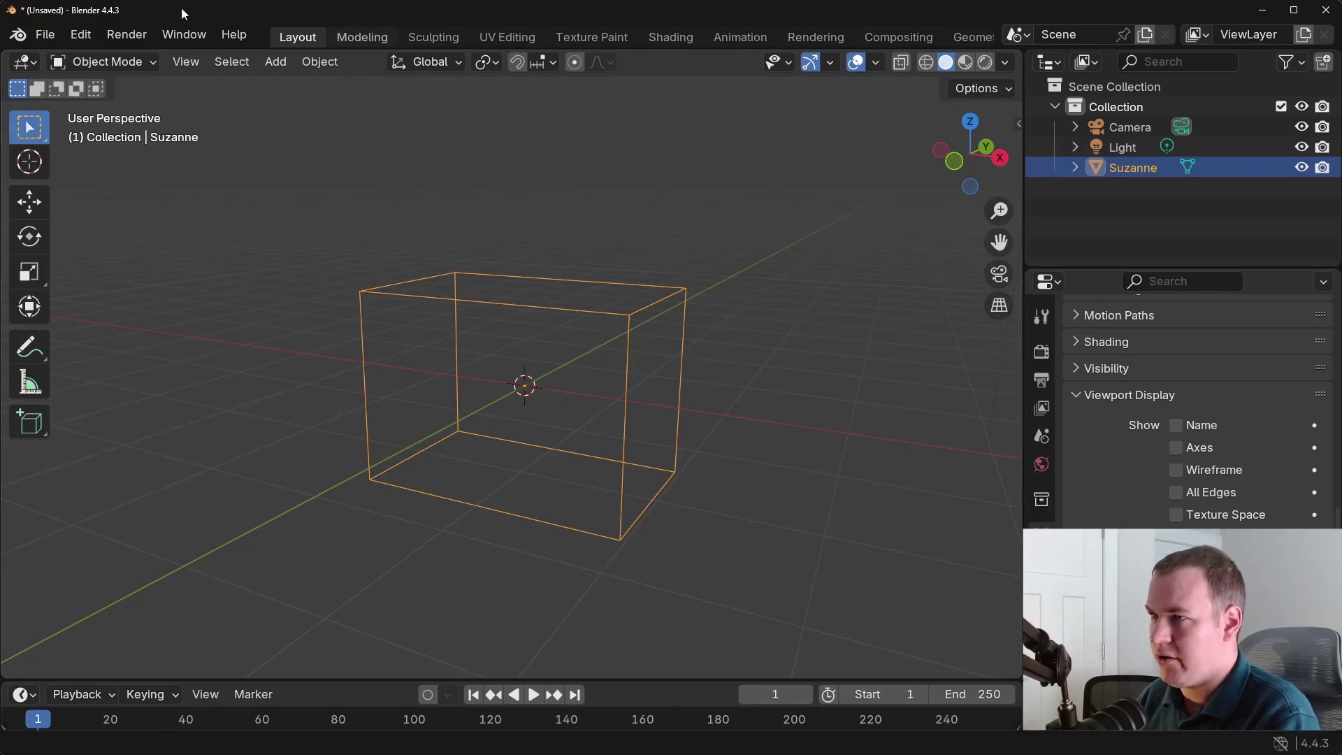
left_click(121, 37)
left_click(162, 55)
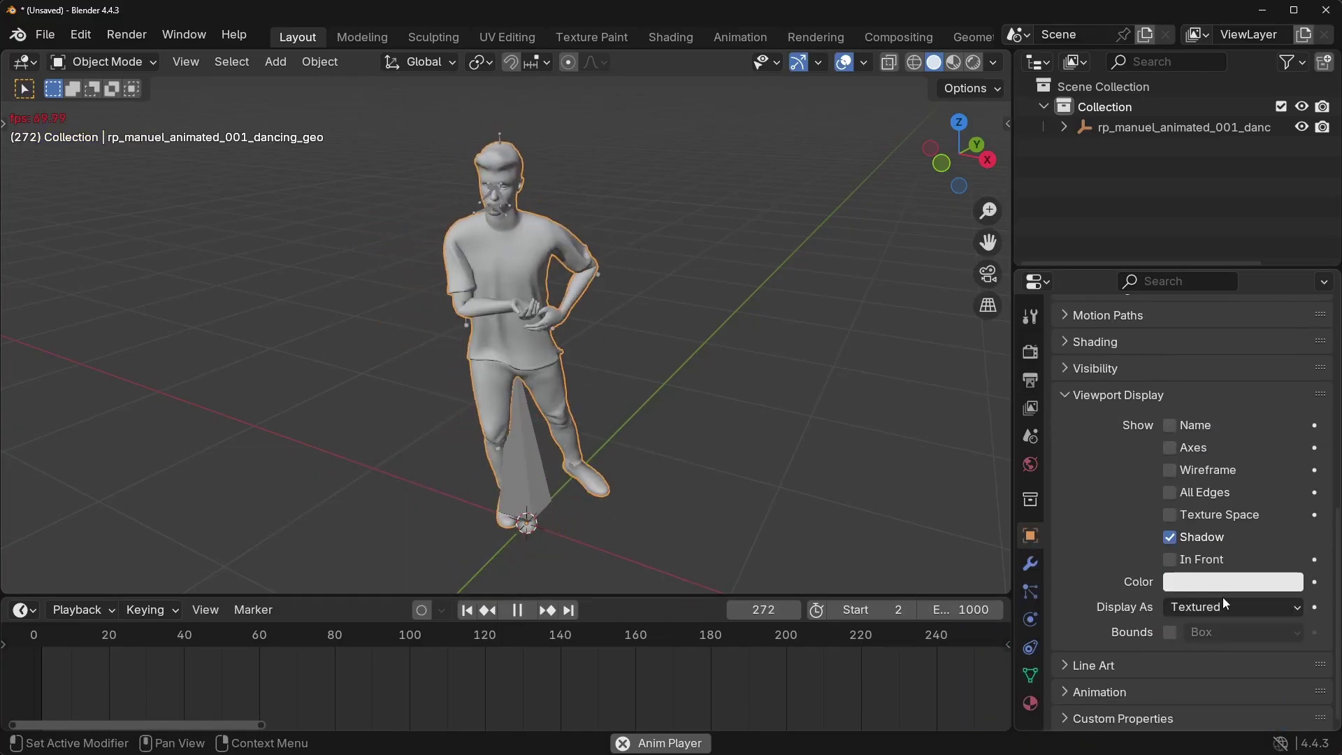
left_click(1219, 605)
left_click(1218, 628)
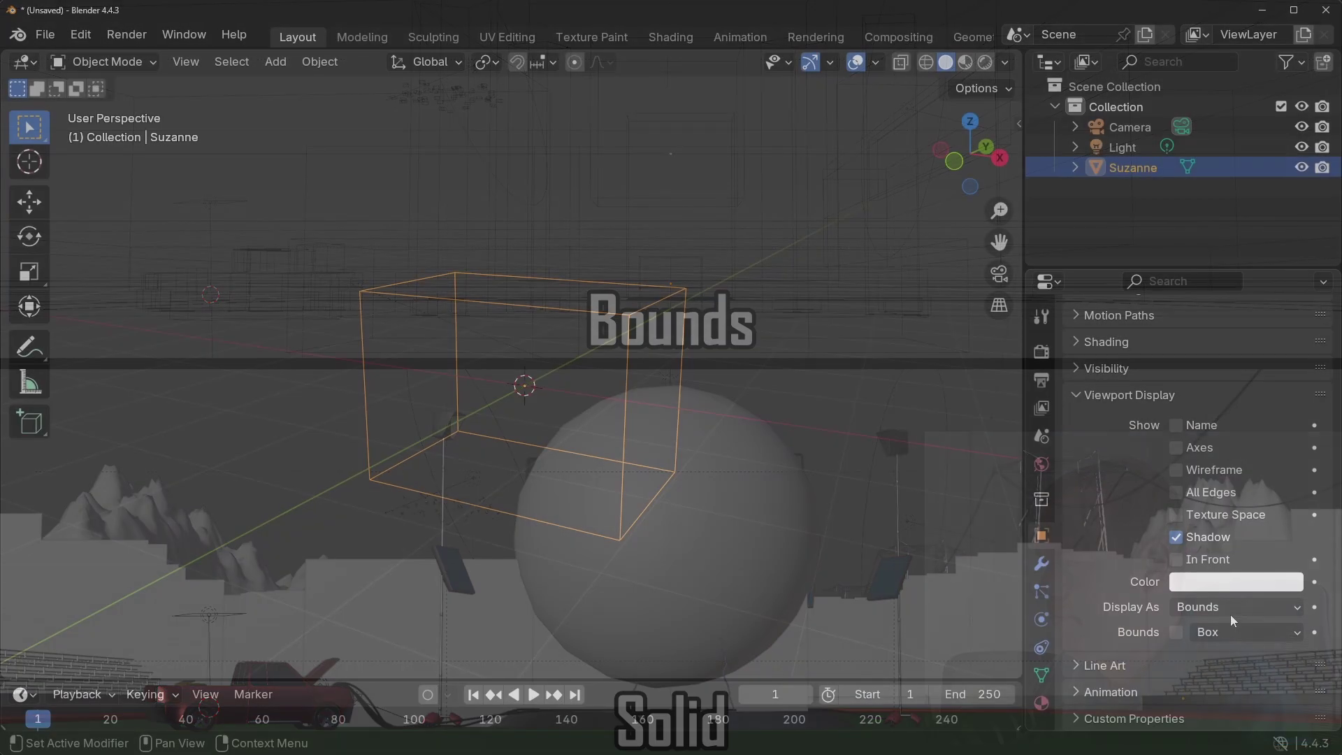
Restore Textured display and add a Subdivision modifier with render level 4
left_click(1230, 614)
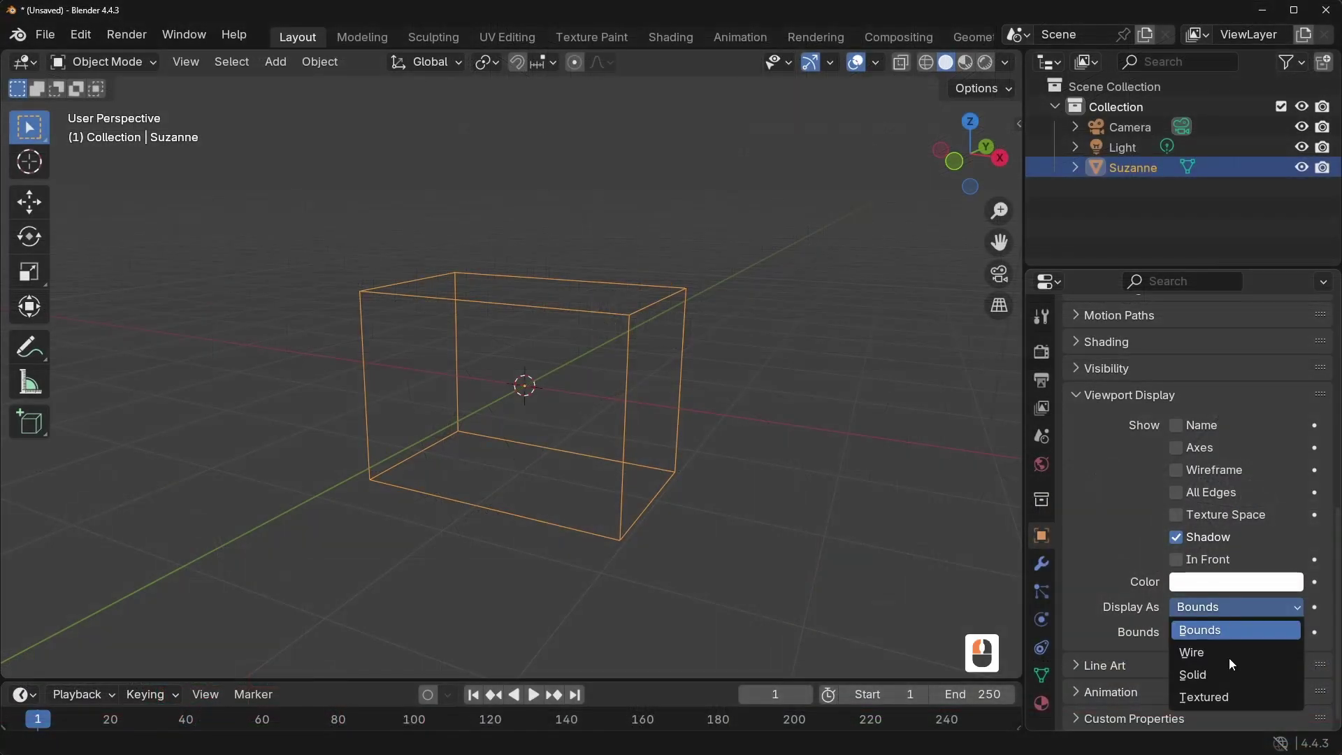
left_click(1227, 696)
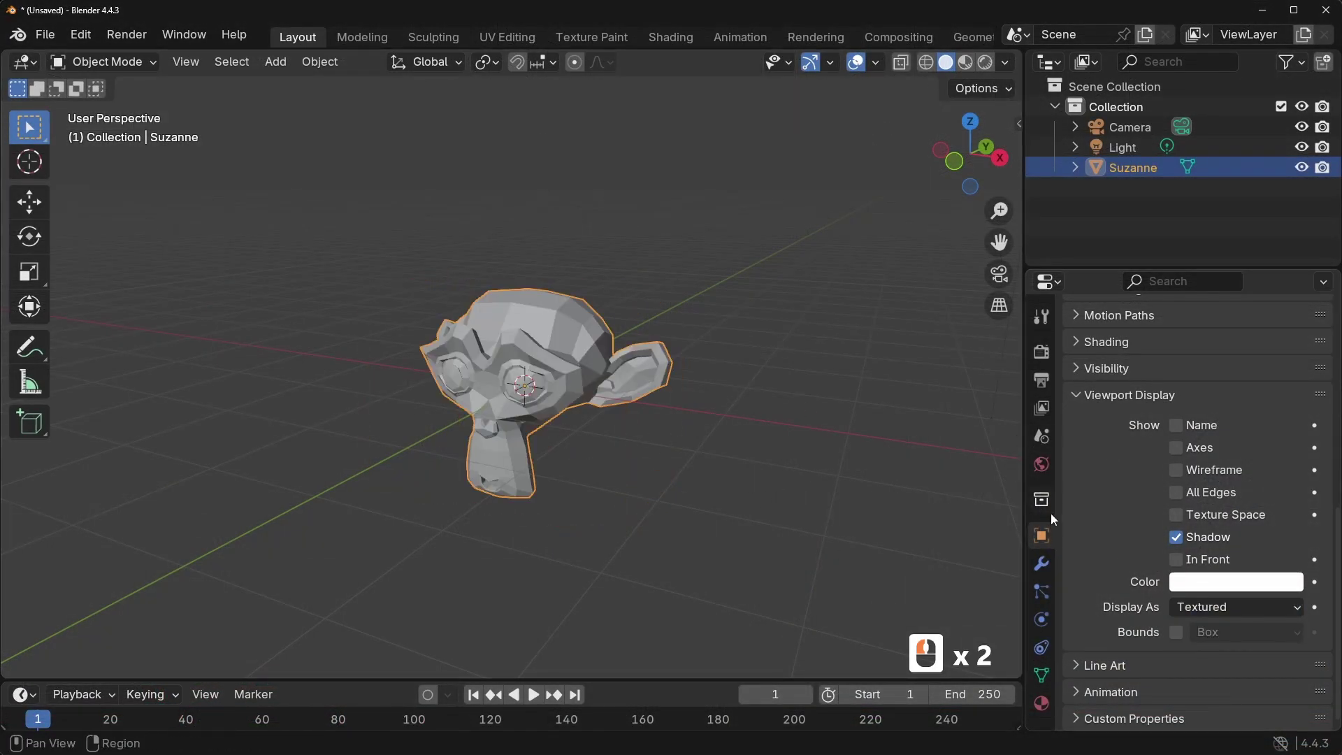
left_click(1042, 562)
scroll(656, 467, "up", 2)
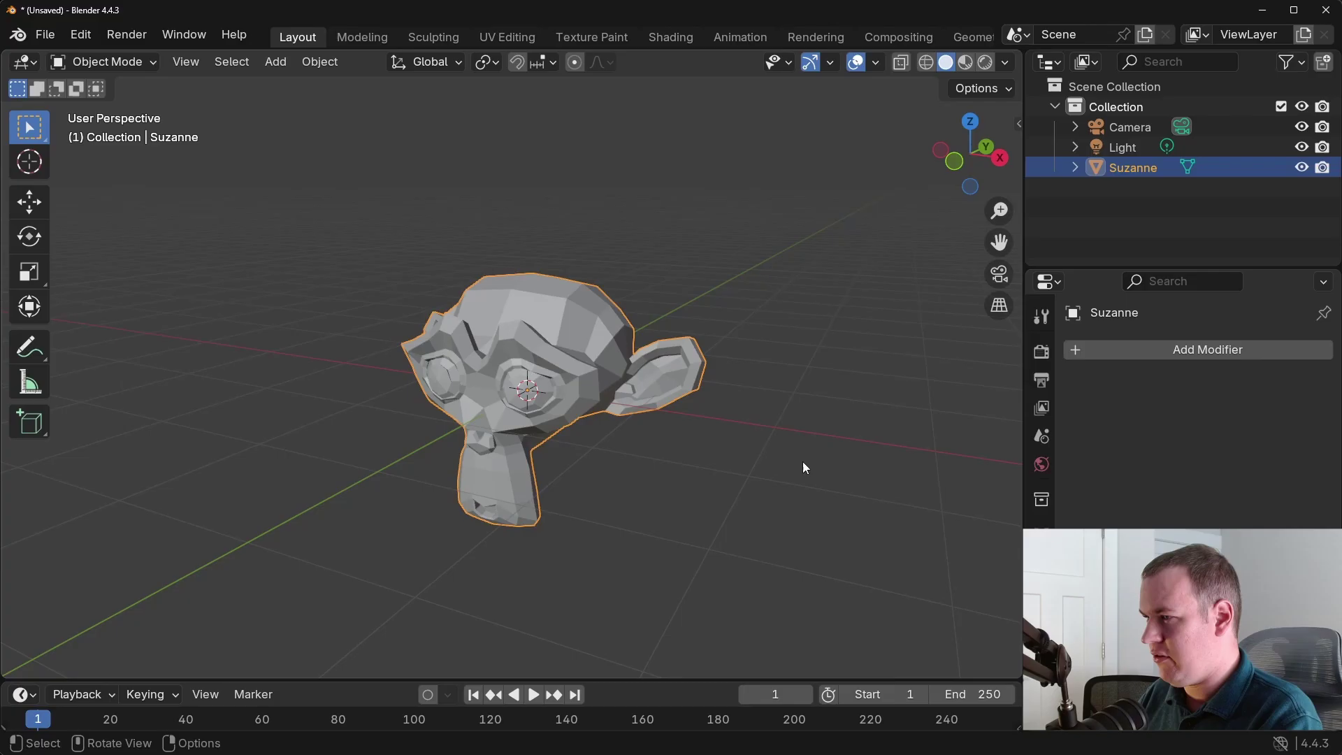
key("ctrl+3")
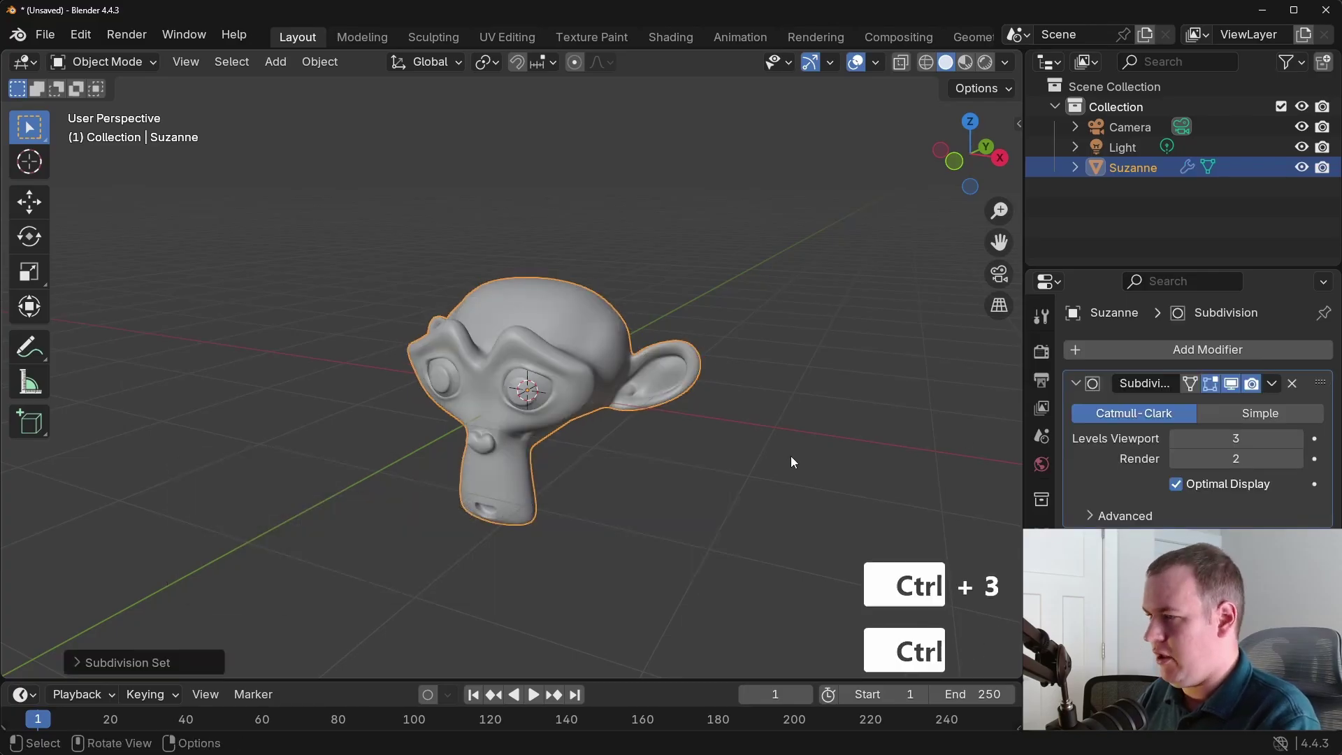
key("ctrl+4")
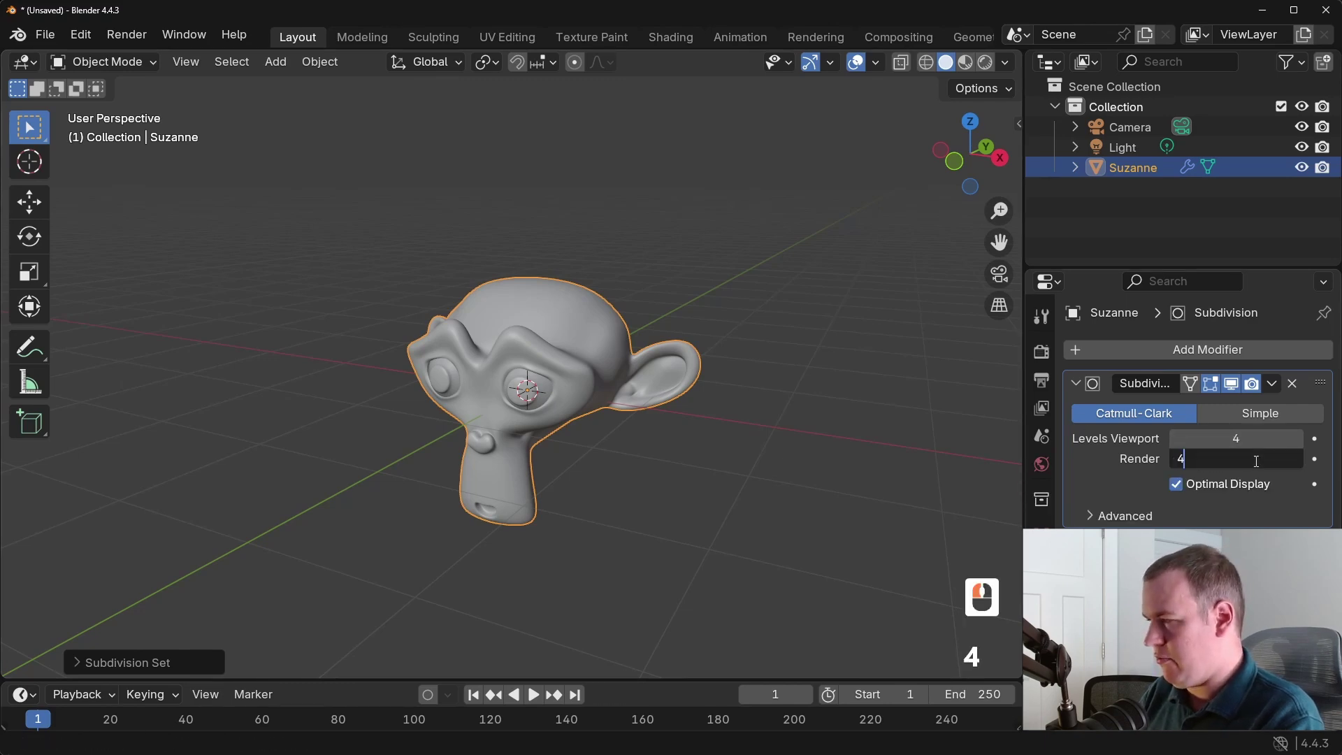
key("Return")
Set the viewport subdivision level to 1 and render a test image
left_click(1255, 443)
type("1")
key("Return")
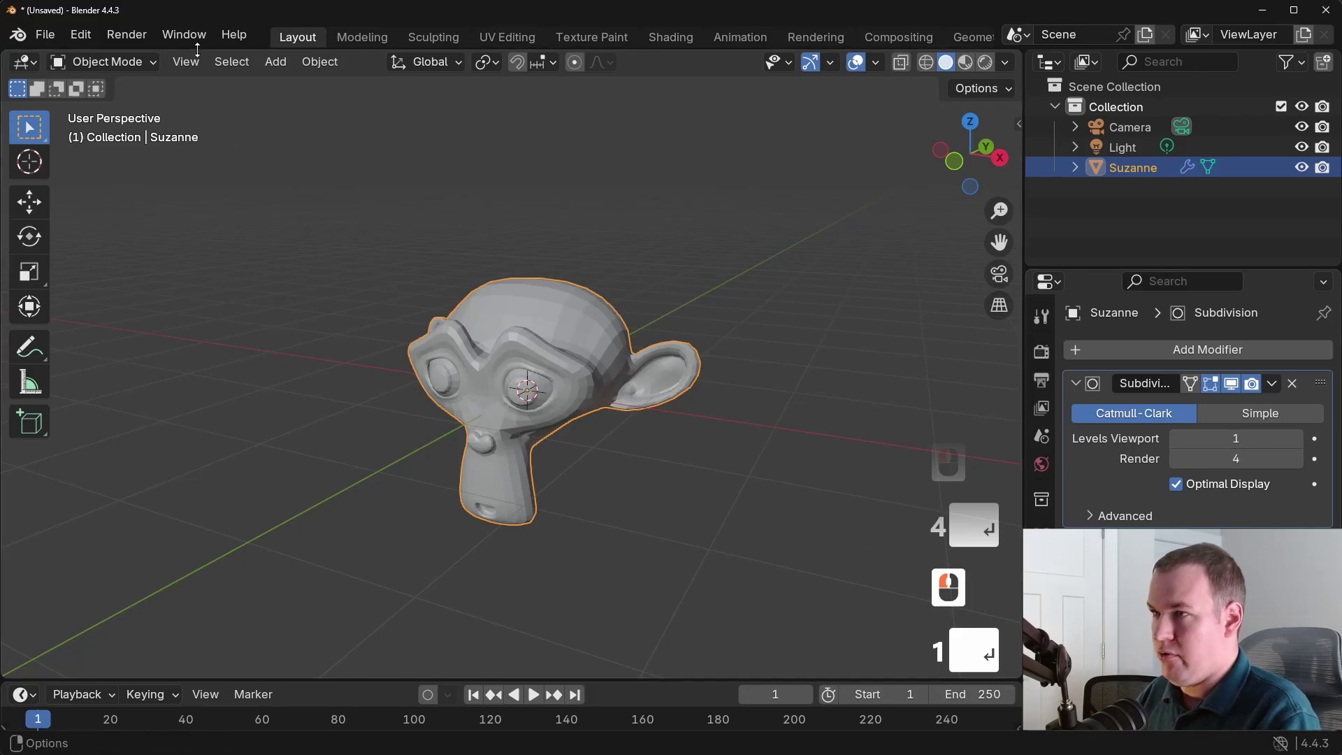
left_click(127, 35)
left_click(158, 56)
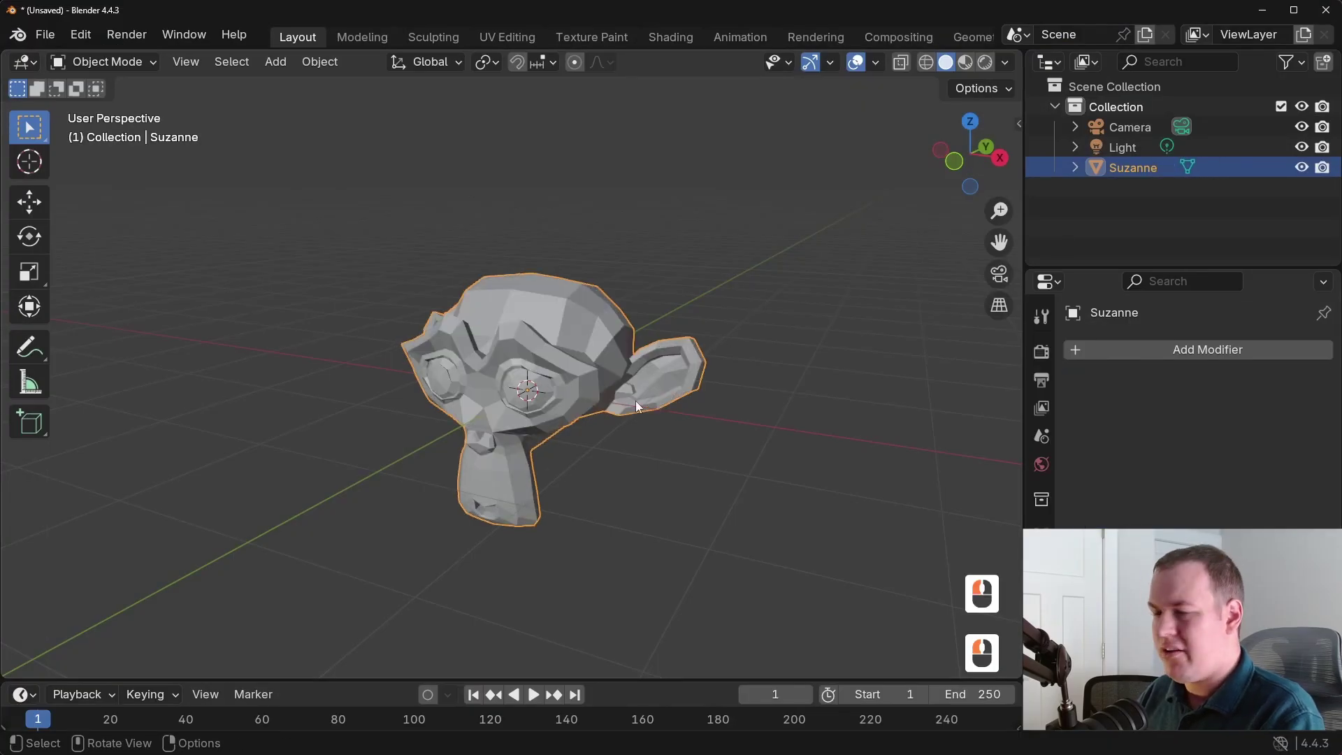
Add a Bevel modifier to Suzanne with a 1.55 m amount
left_click(1135, 351)
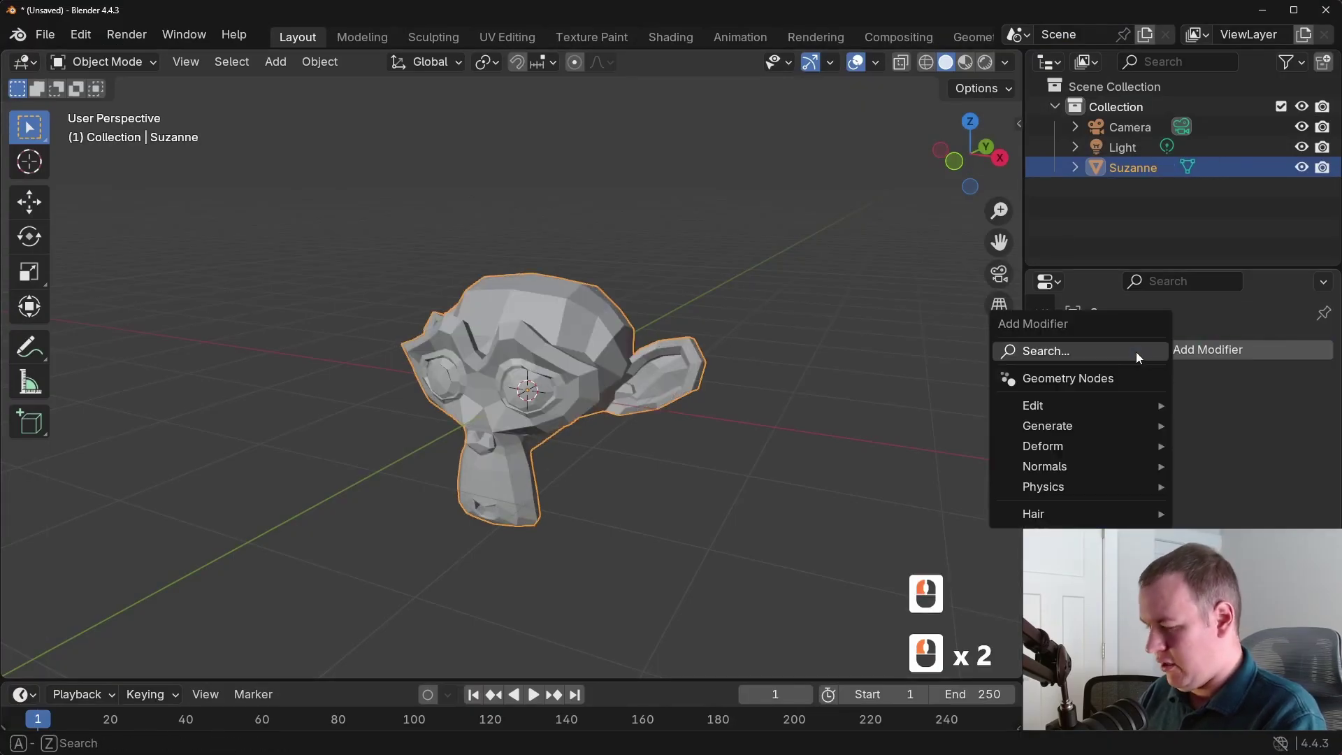
type("beve")
key("Return")
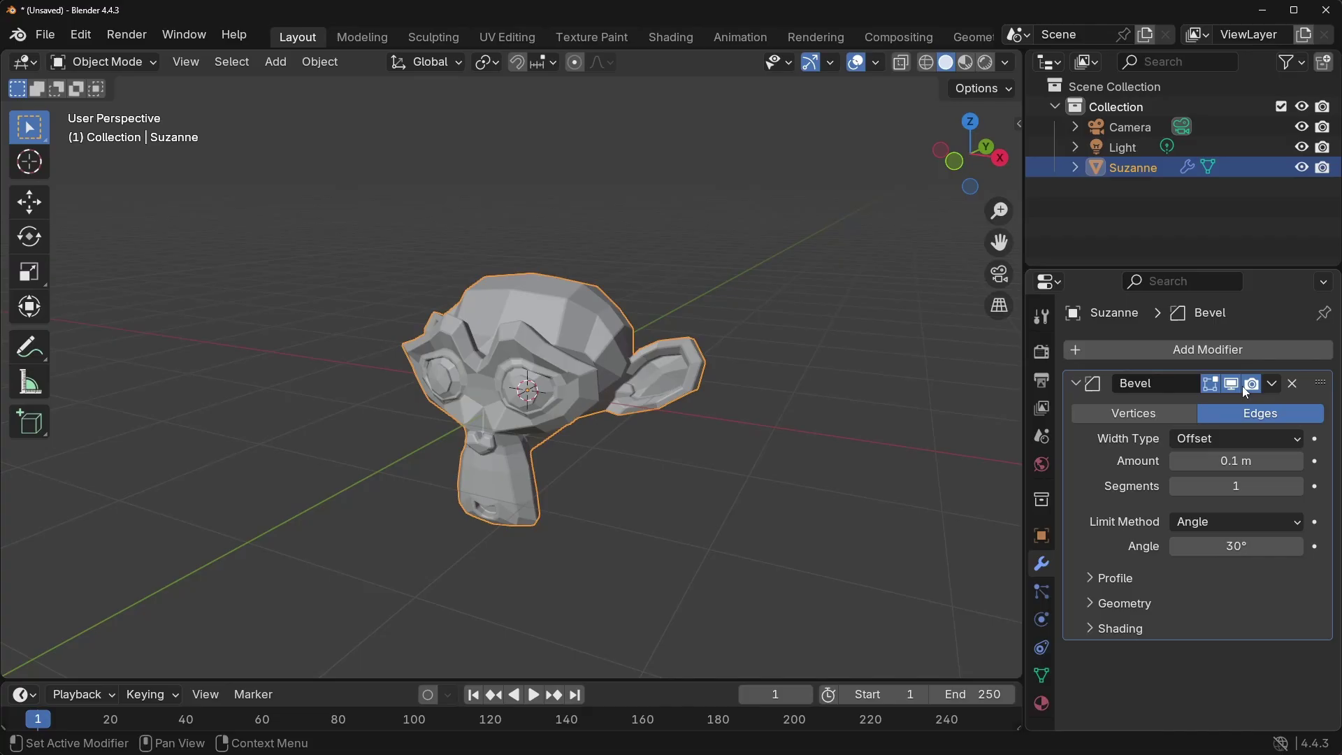
scroll(624, 374, "up", 2)
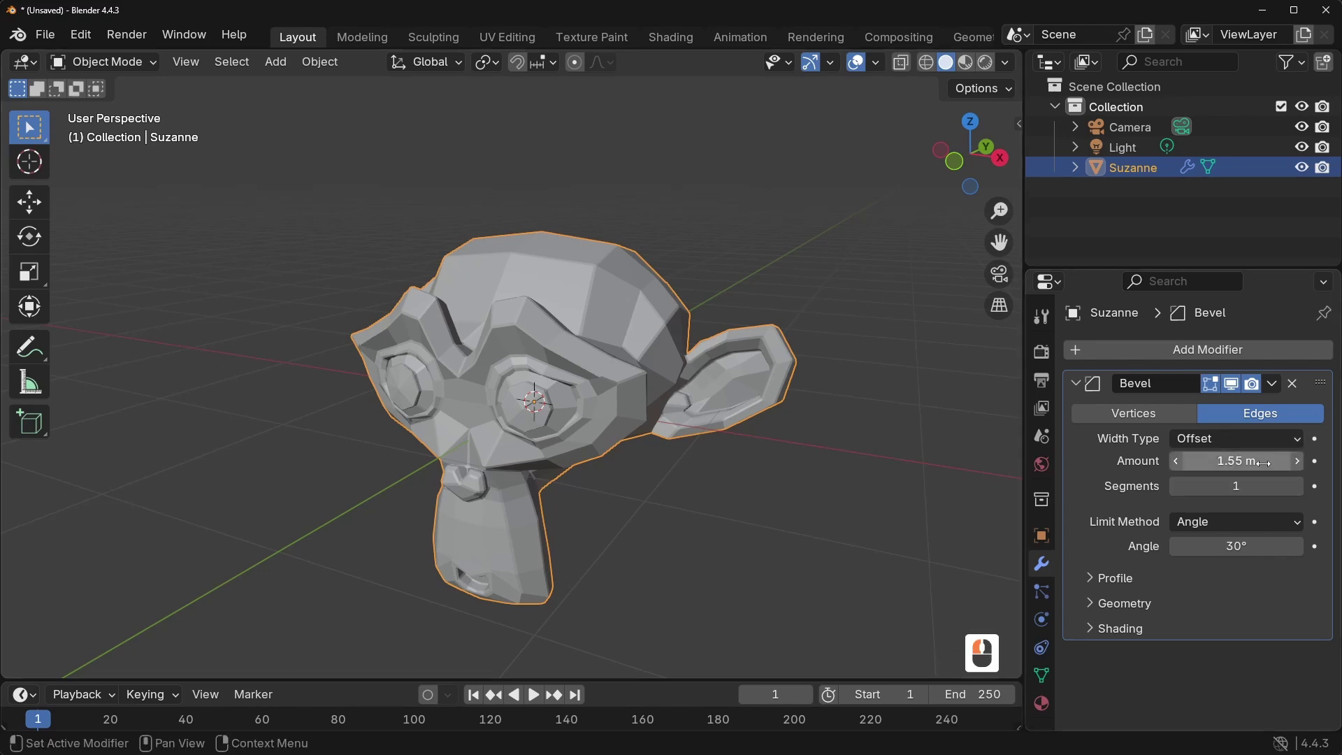
Render with the Bevel's viewport preview disabled, then re-enable it in the viewport
left_click(1231, 384)
left_click(1210, 385)
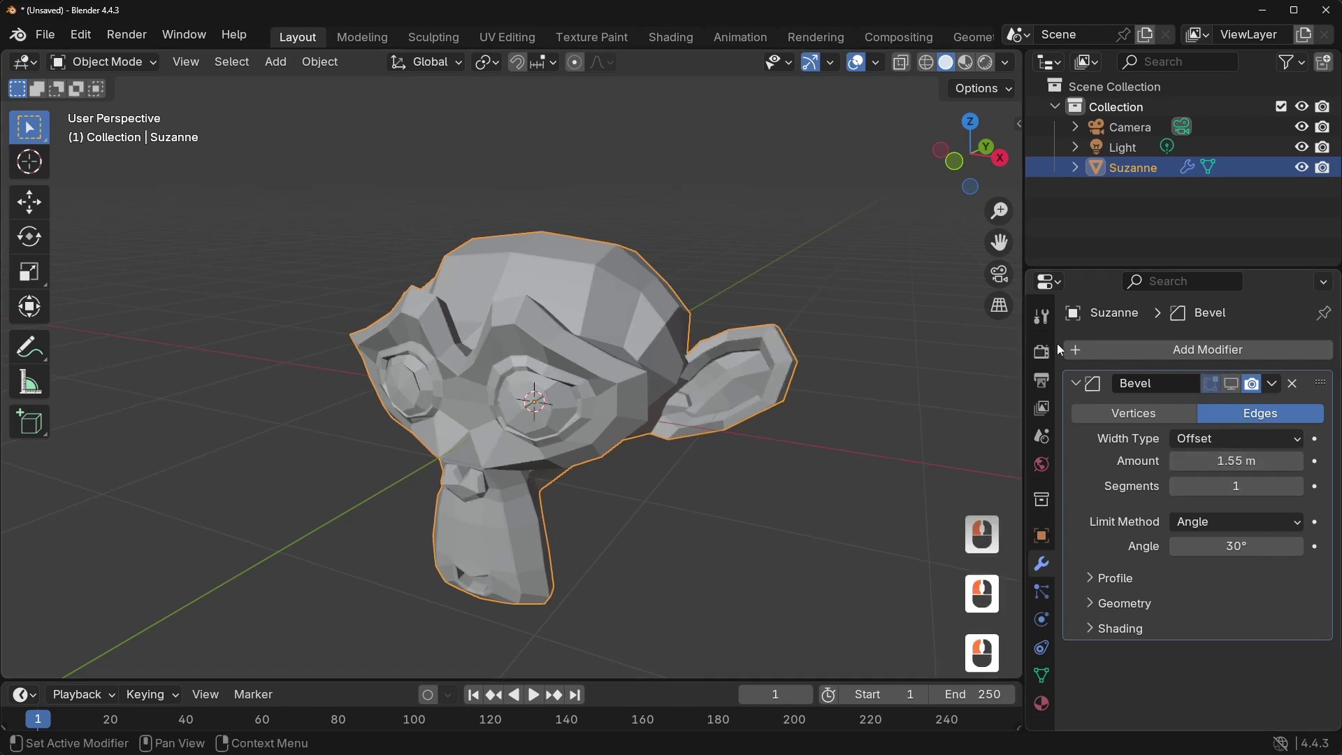
left_click(126, 34)
left_click(180, 54)
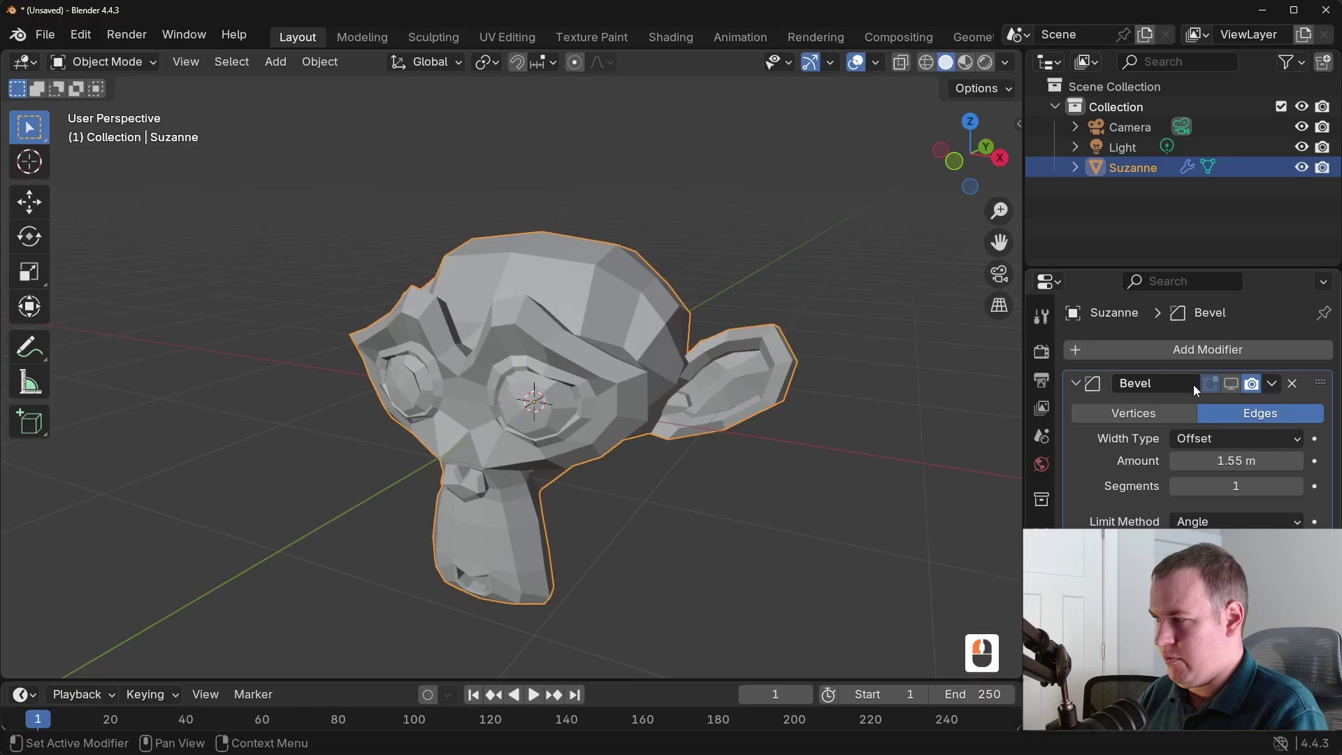
left_click(1230, 383)
In Edit Mode, toggle the Bevel's edit-mesh preview on and then off
key("Tab")
scroll(615, 376, "up", 2)
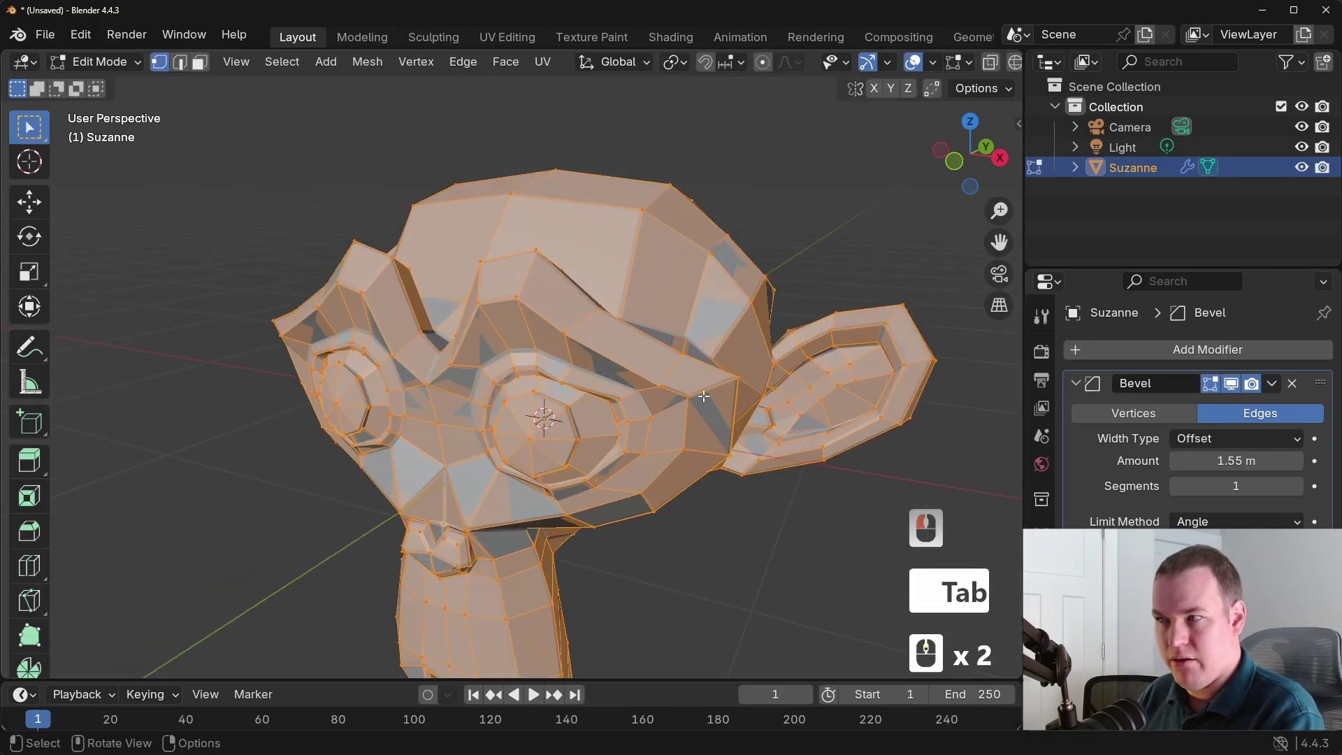
left_click(1211, 384)
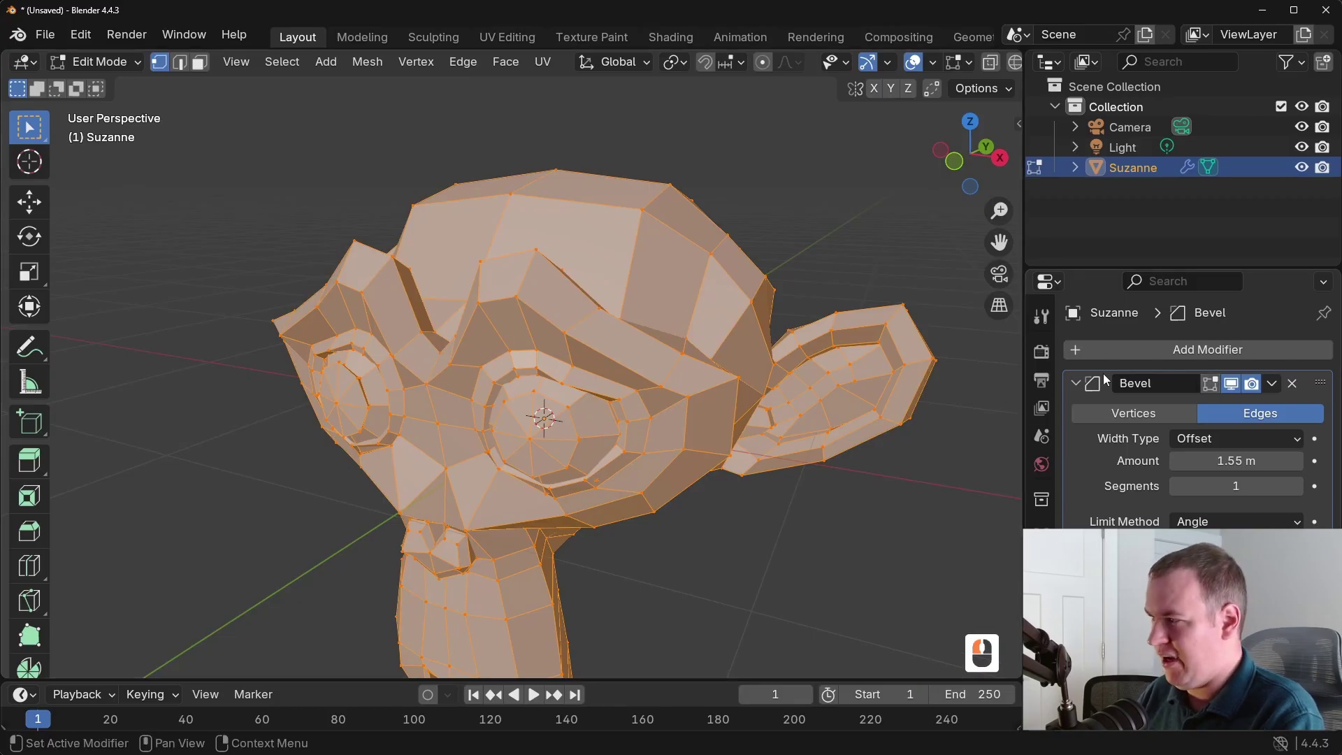
left_click(1209, 384)
scroll(655, 414, "up", 3)
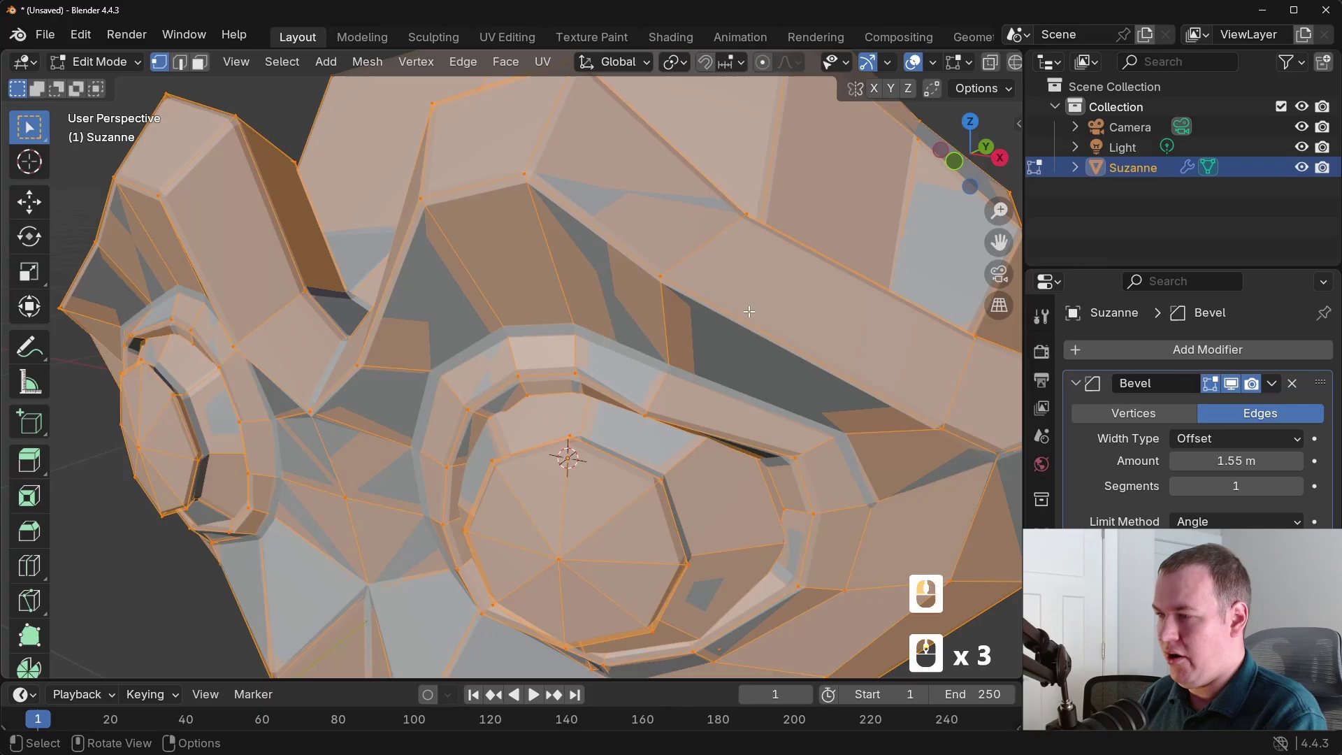
left_click(1216, 389)
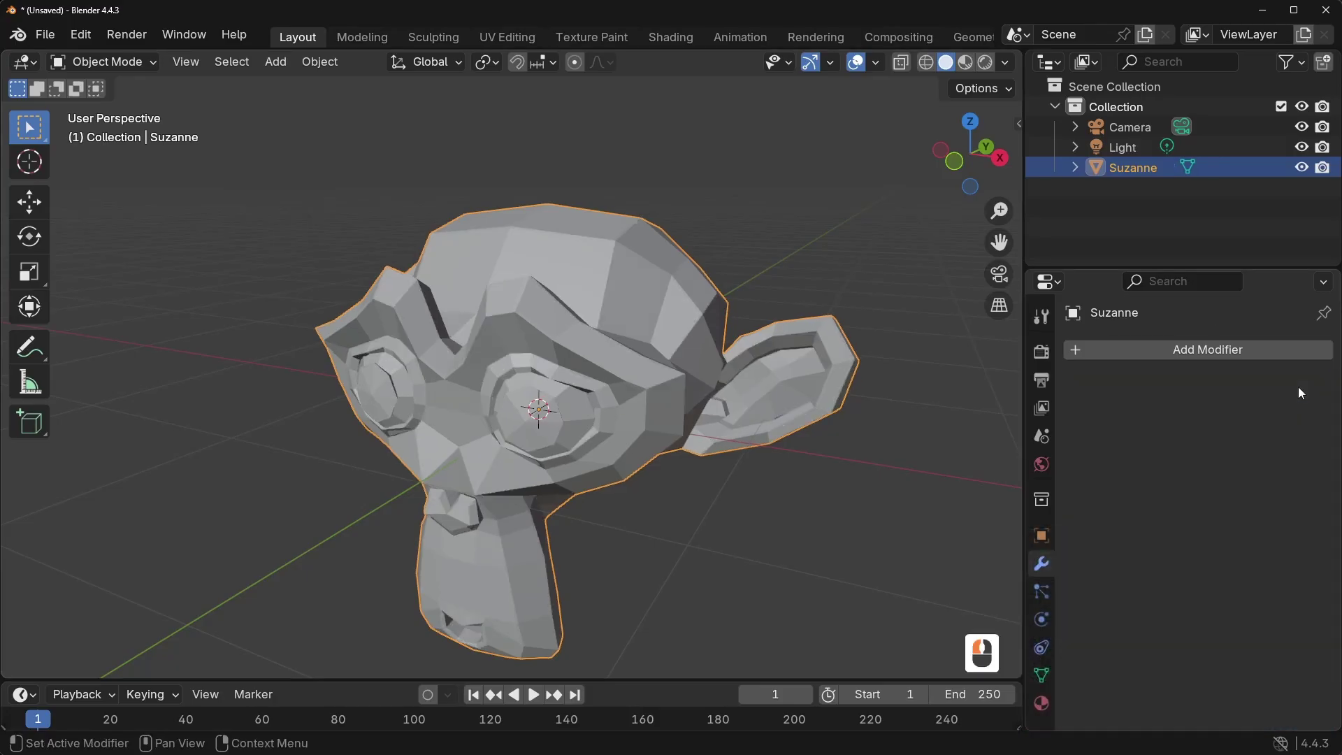
Apply a level-3 Subdivision to Suzanne and enable the viewport Statistics overlay
key("ctrl+3")
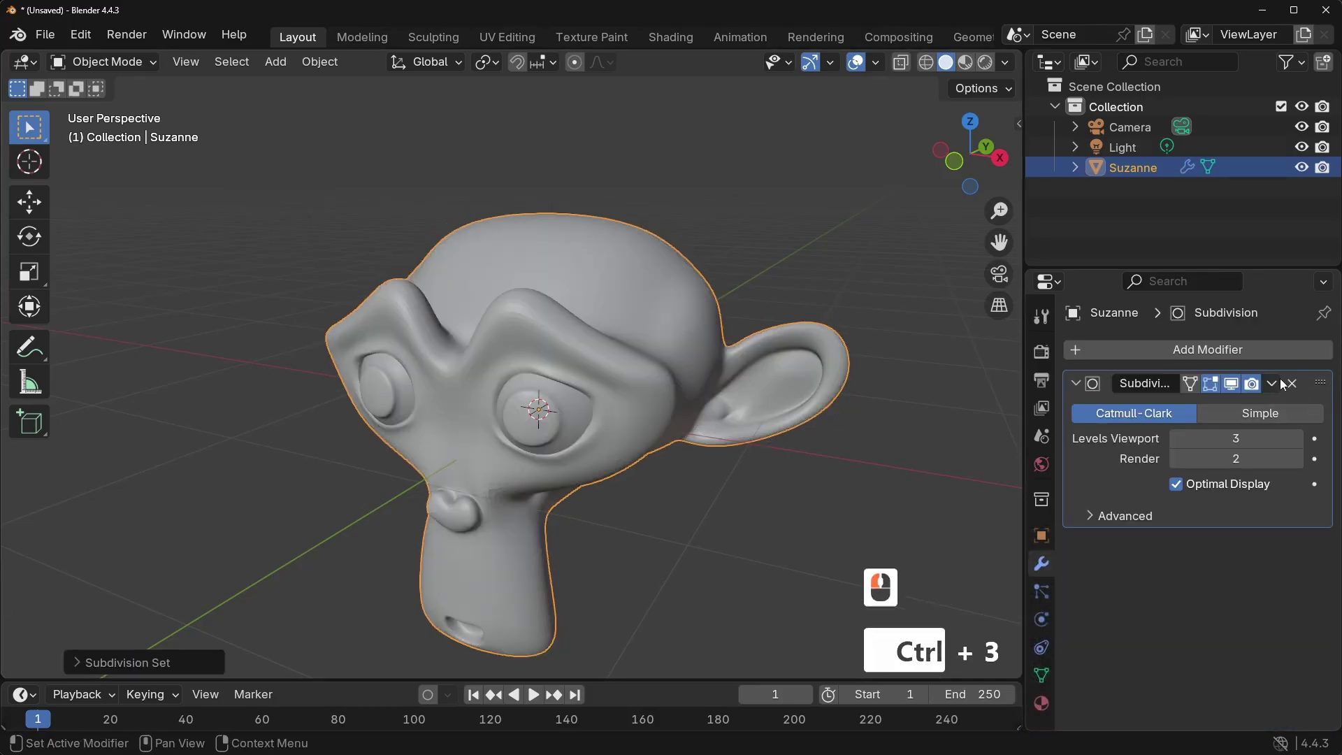
left_click(1272, 383)
left_click(1262, 404)
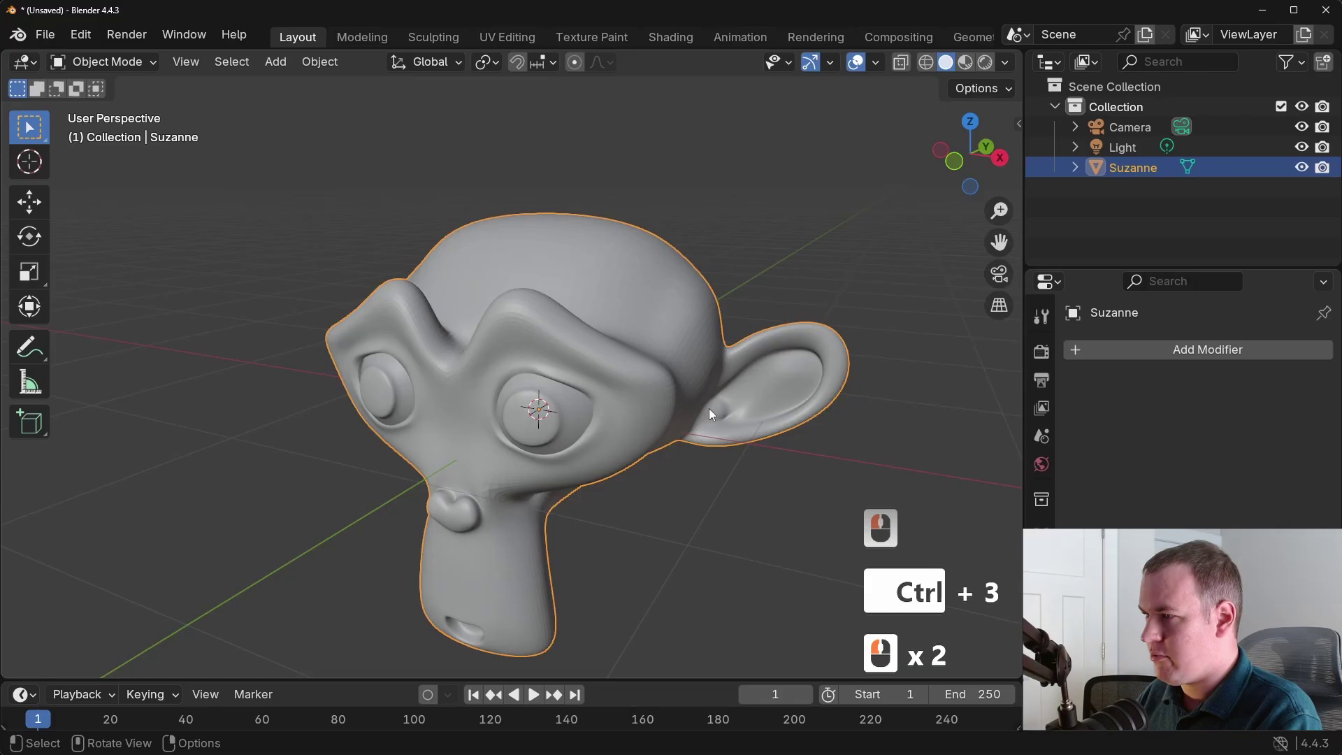
left_click(875, 61)
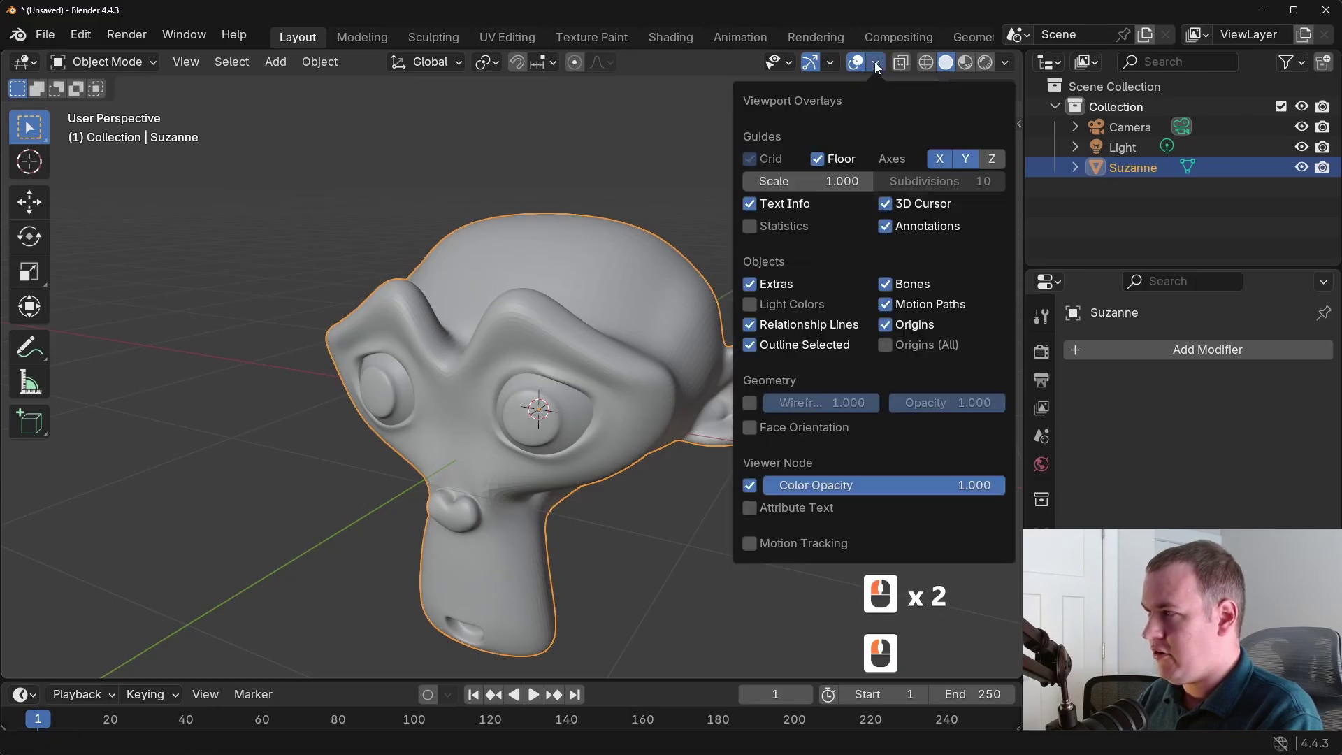
left_click(790, 225)
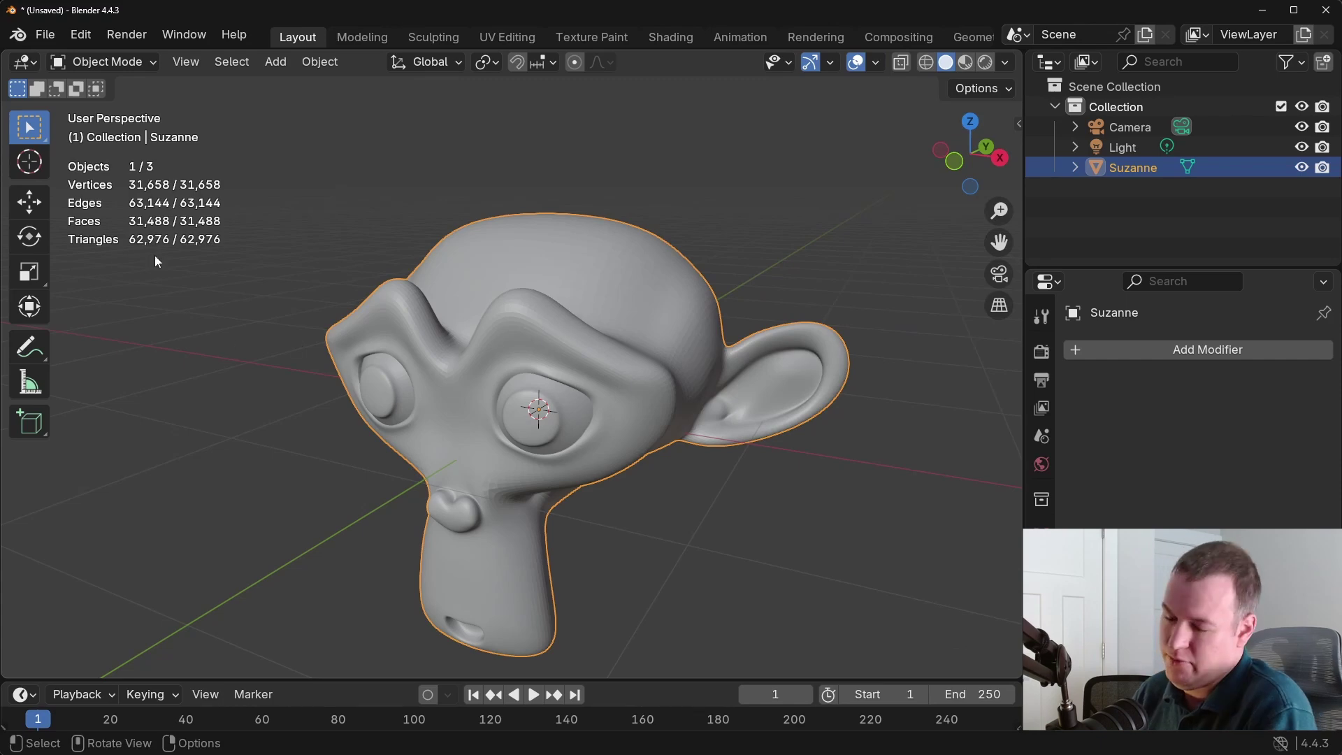
Move Suzanne into a new collection named 'suzanne'
key("m")
left_click(503, 317)
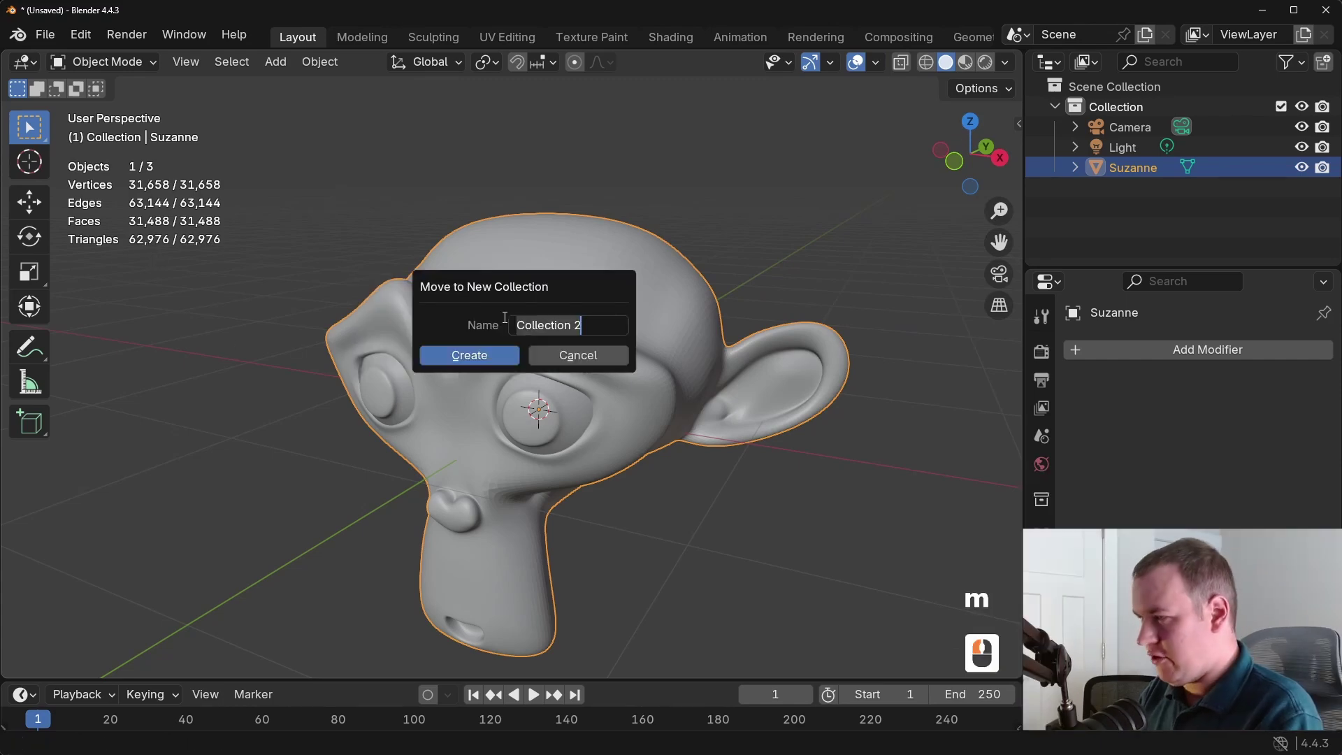
type("suzanne")
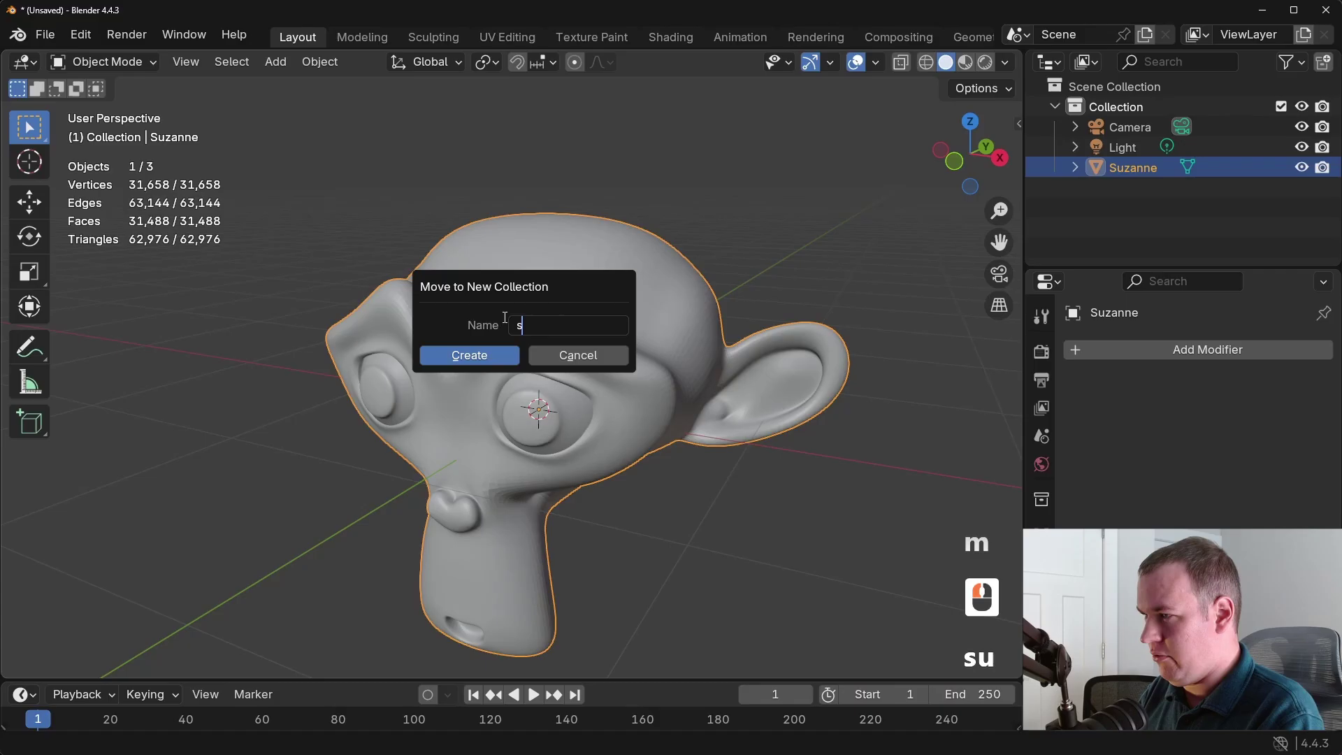
key("Return")
key("Return")
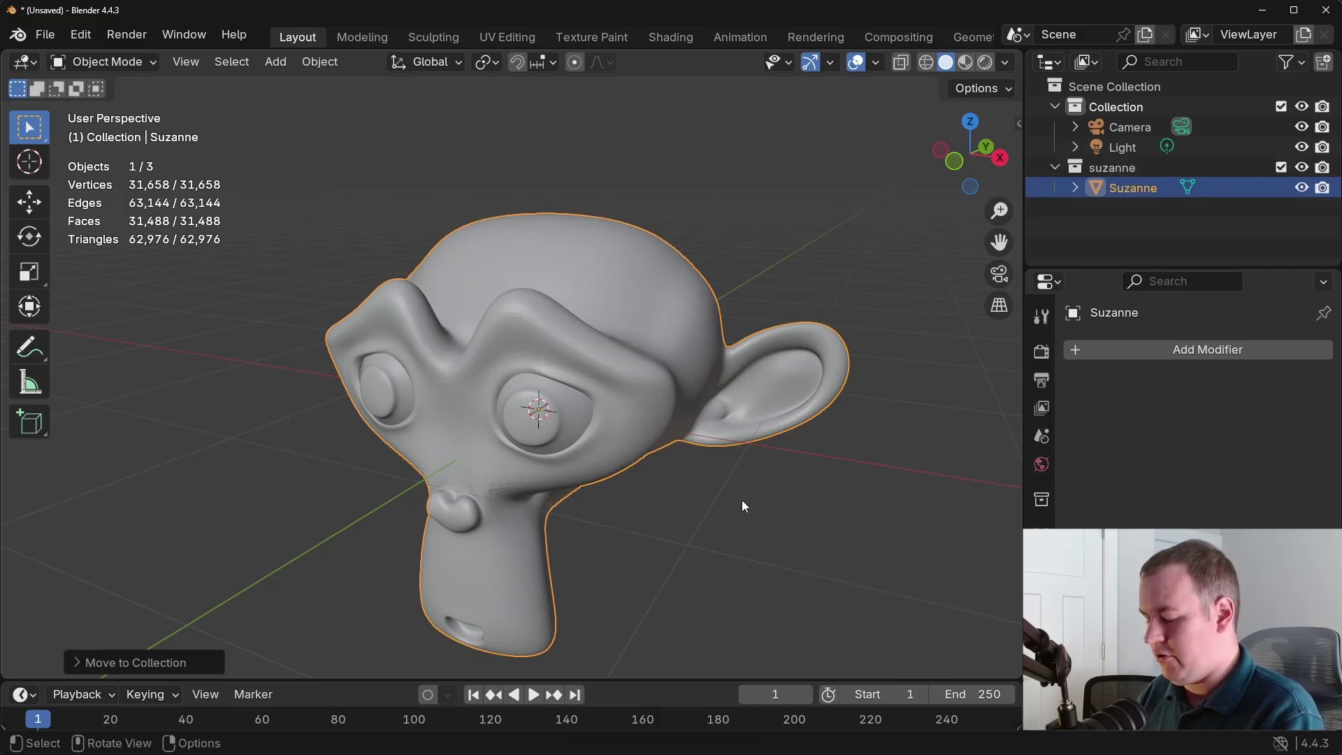
Duplicate Suzanne in place, checking the duplicate's linking options
key("shift+d")
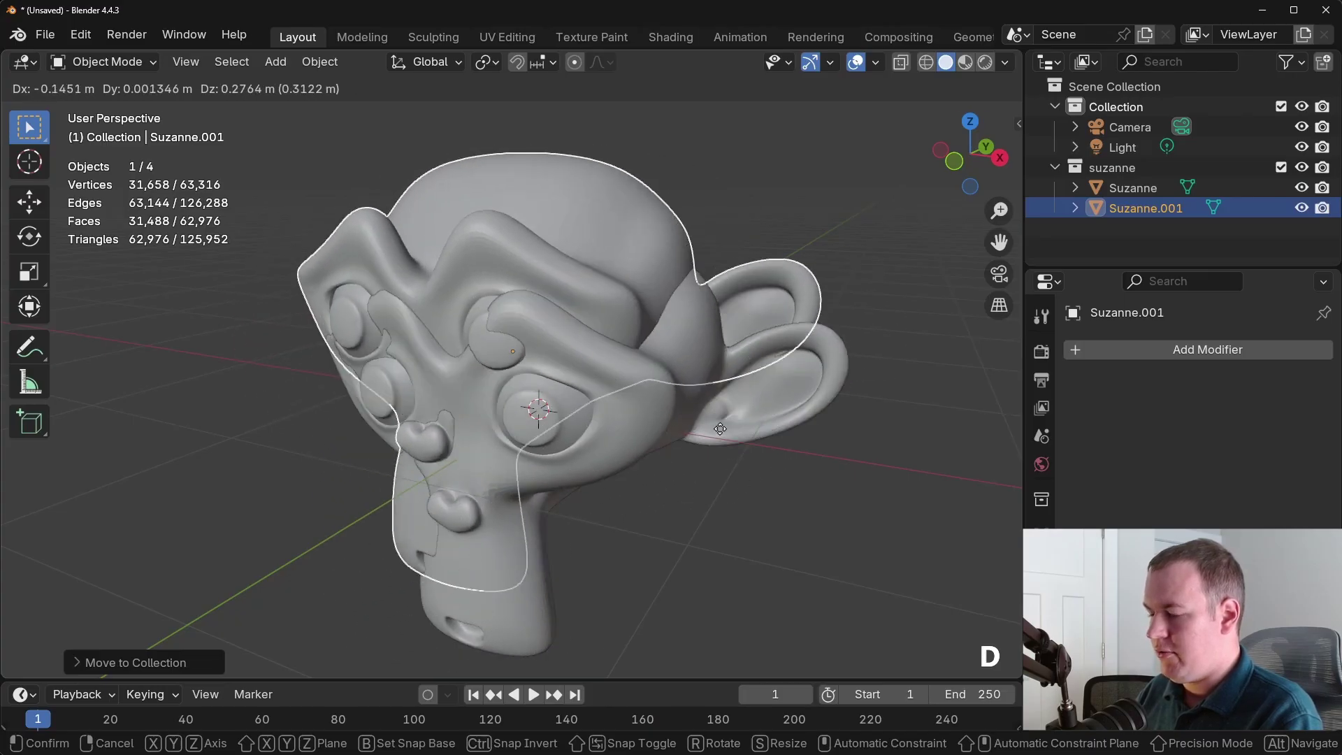
right_click(737, 444)
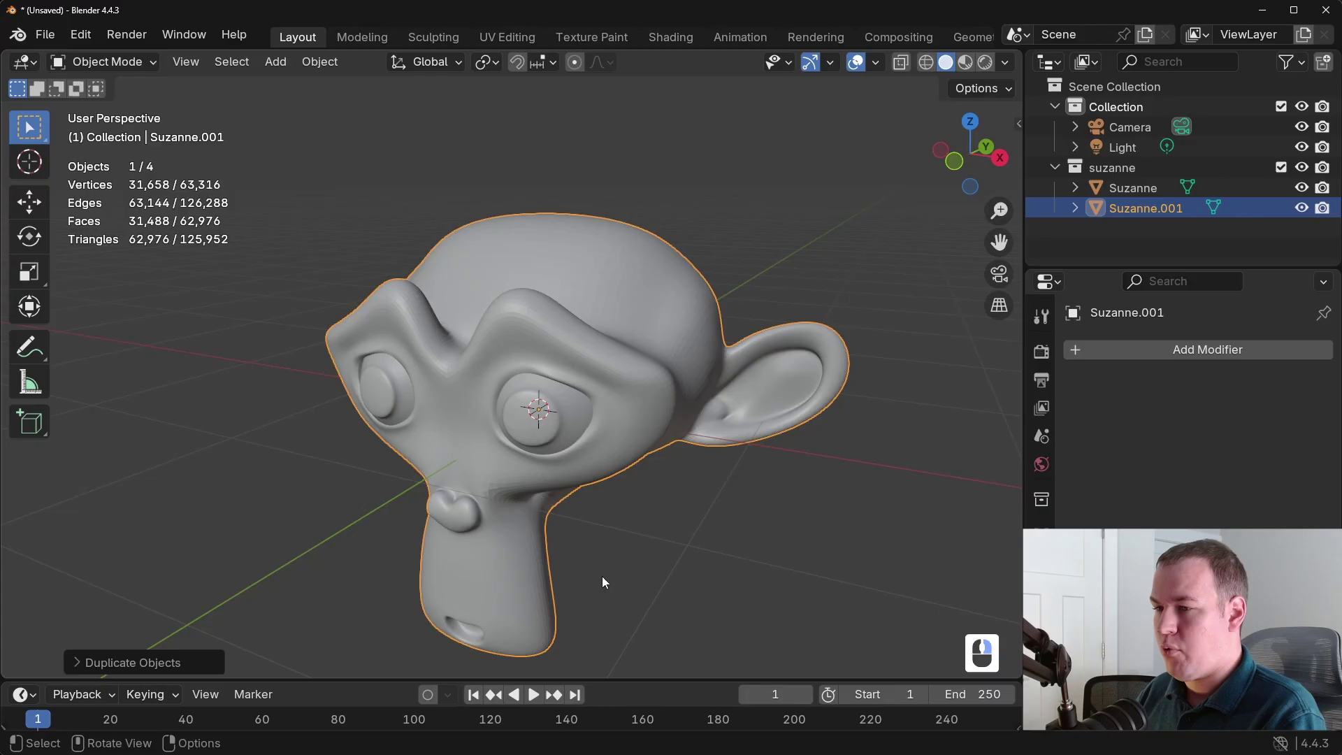
left_click(149, 662)
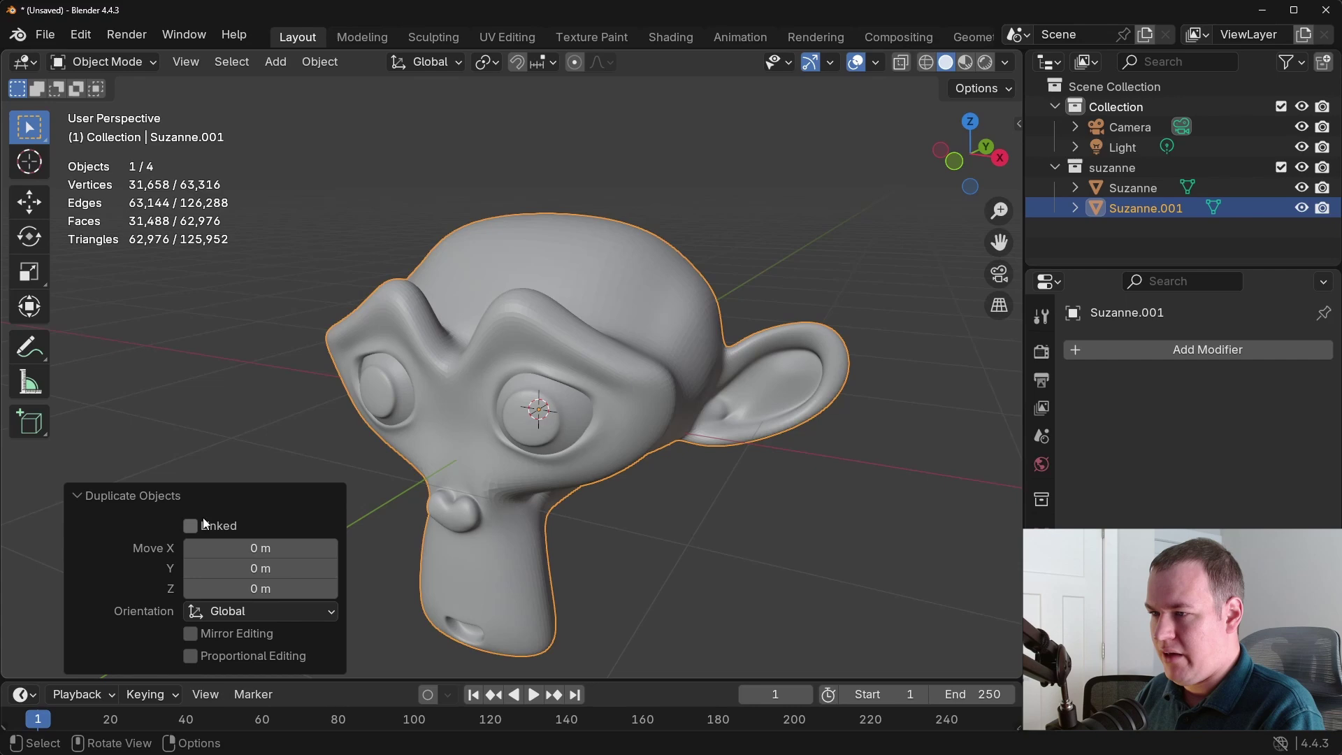
left_click(157, 504)
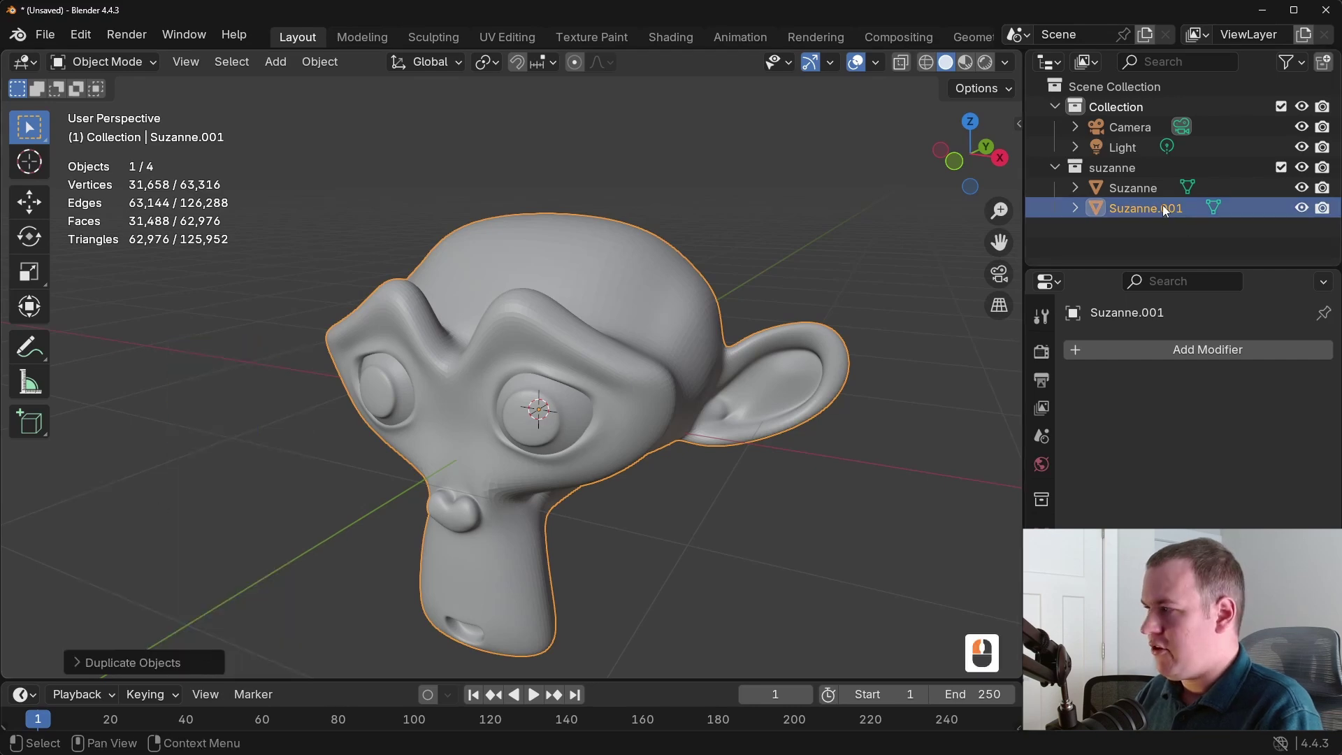
Rename the copy Suzanne.001 to 'Suzanne_proxy' in the outliner
double_click(1163, 207)
left_click_drag(1164, 208, 1184, 208)
key("BackSpace")
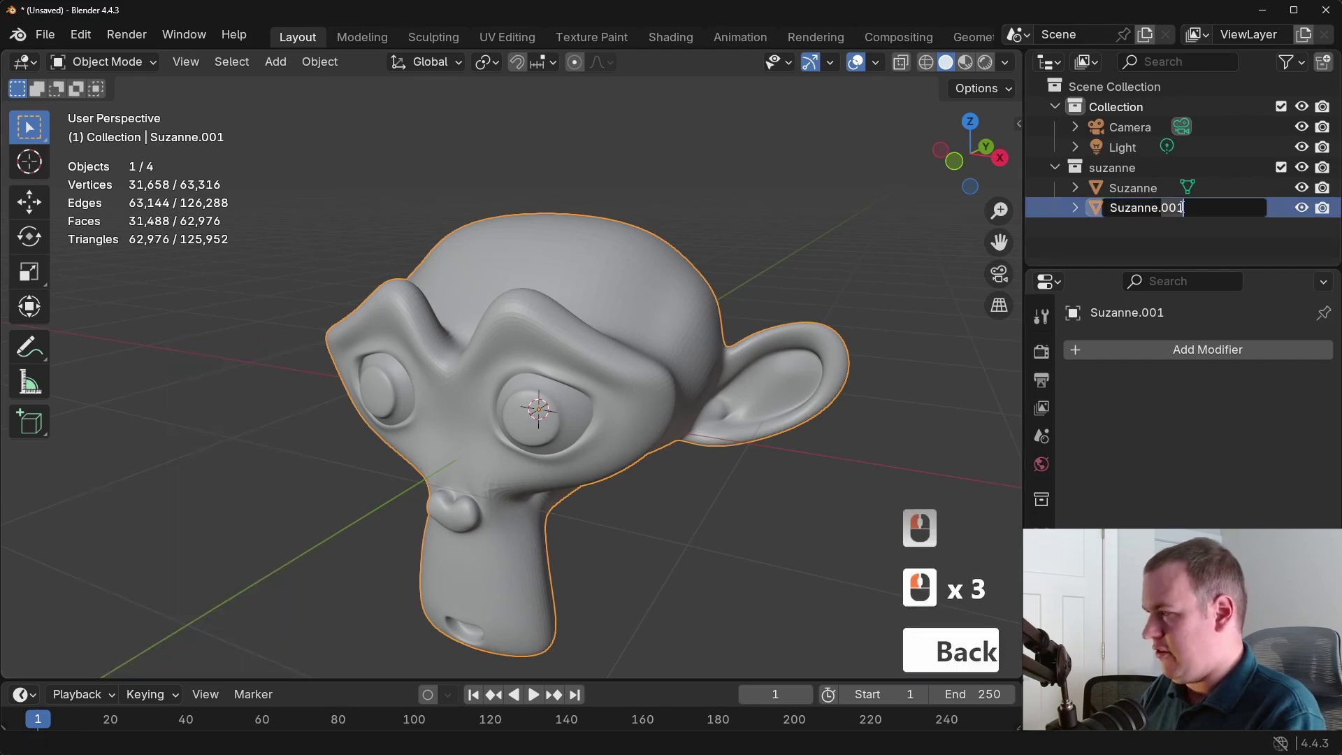
key("BackSpace")
type("_prox")
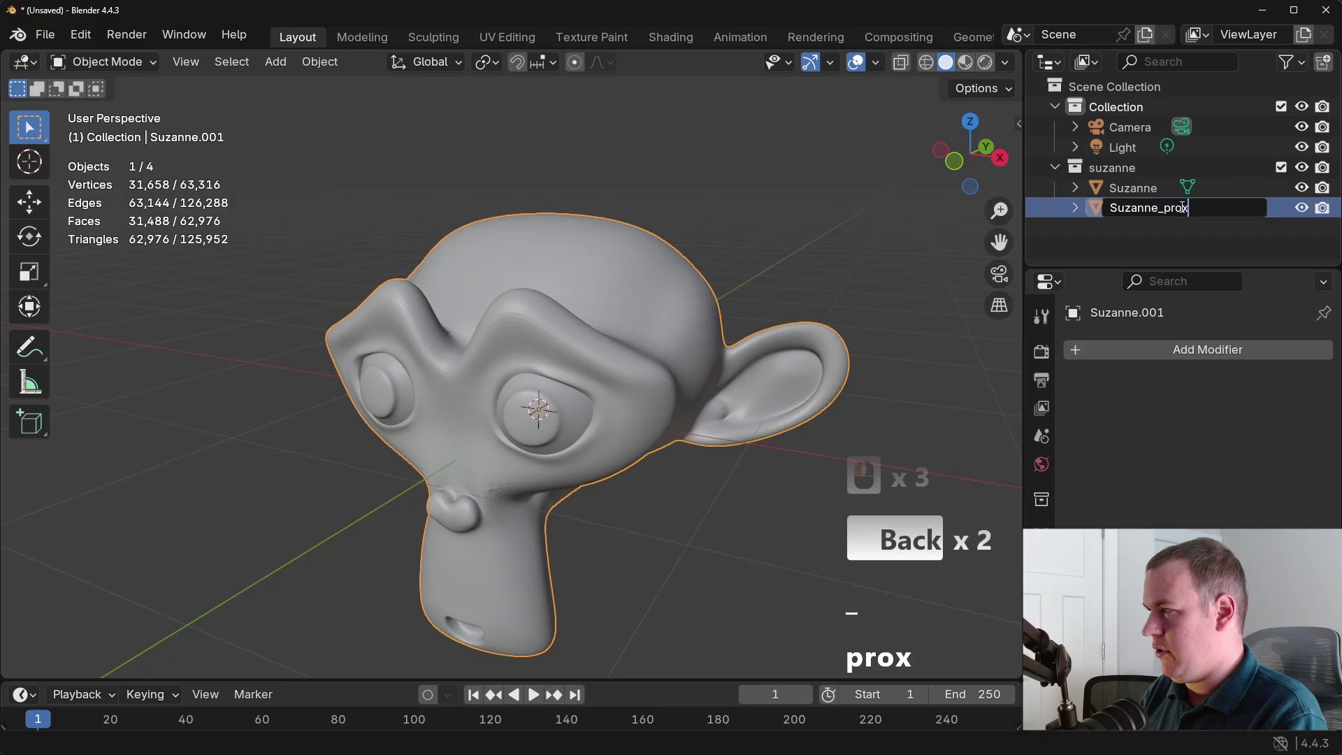
type("y")
key("Return")
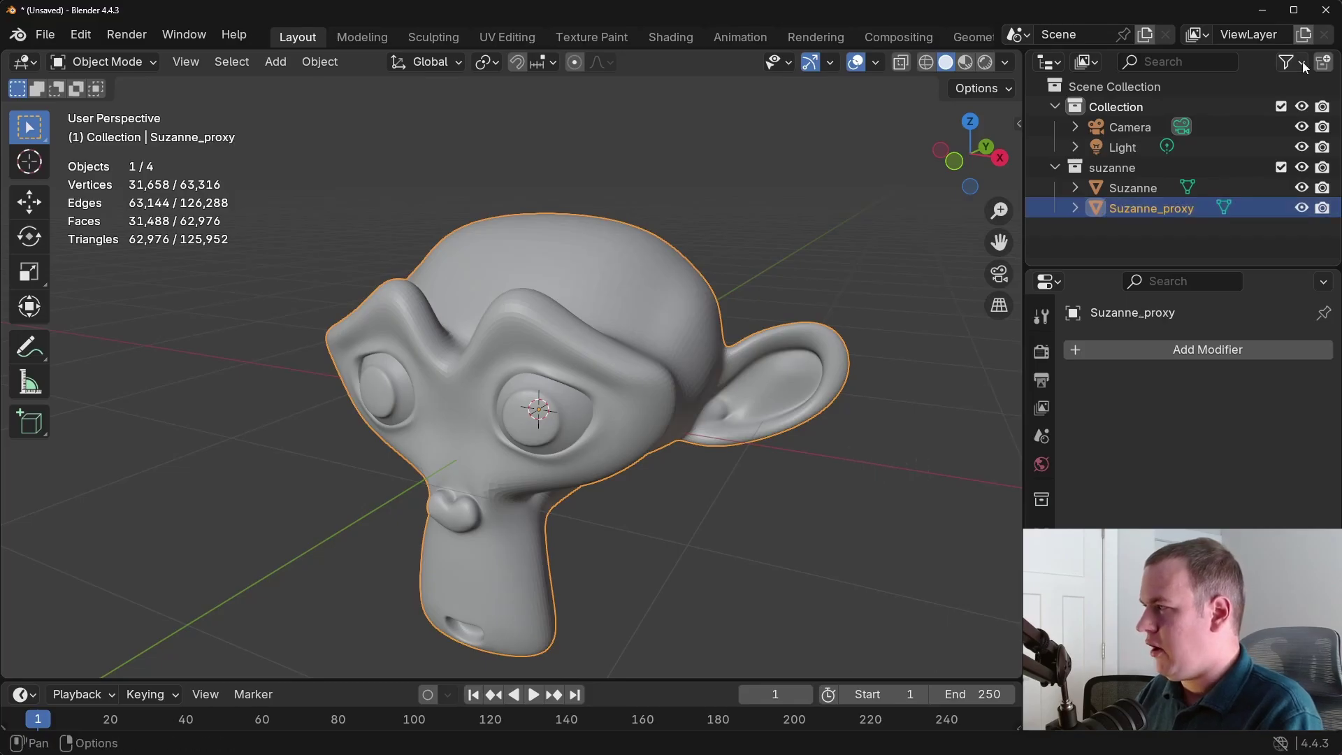
Enable the outliner's Disable in Viewports toggle and exclude Suzanne_proxy from renders
left_click(1290, 63)
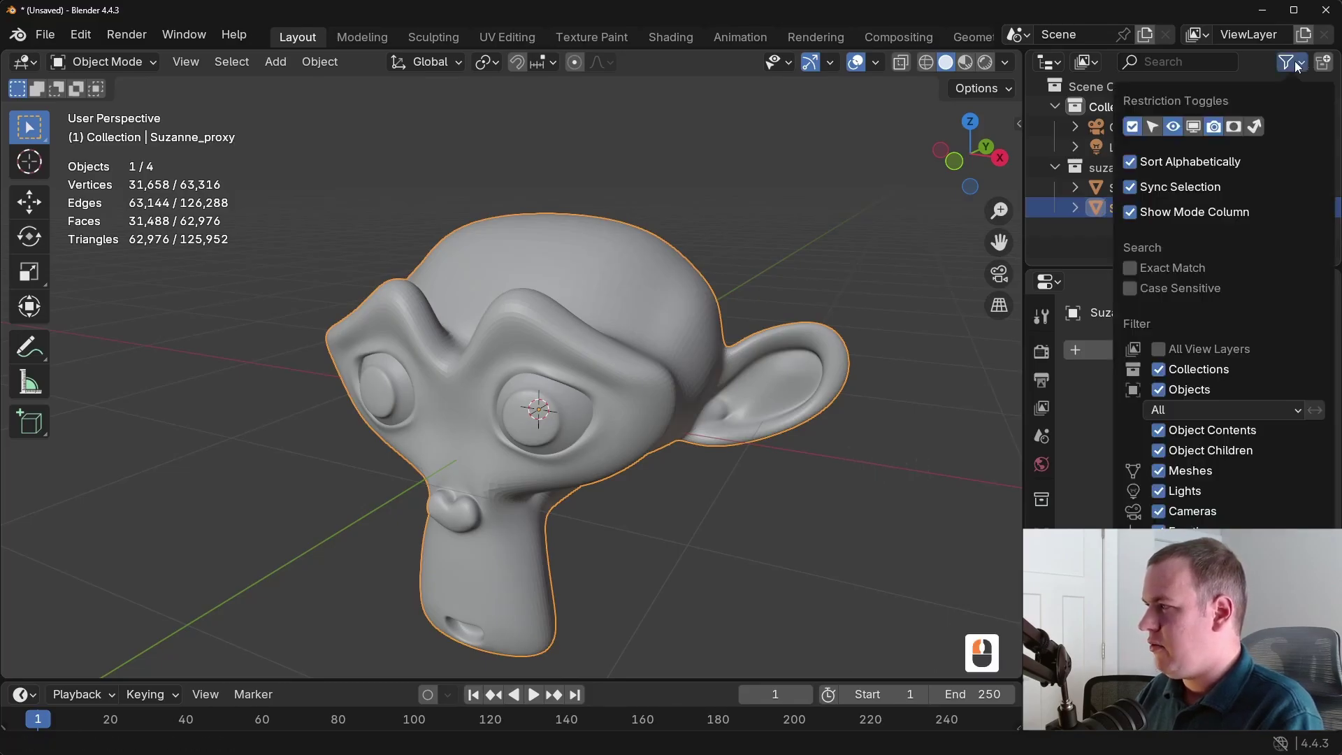
left_click(1193, 128)
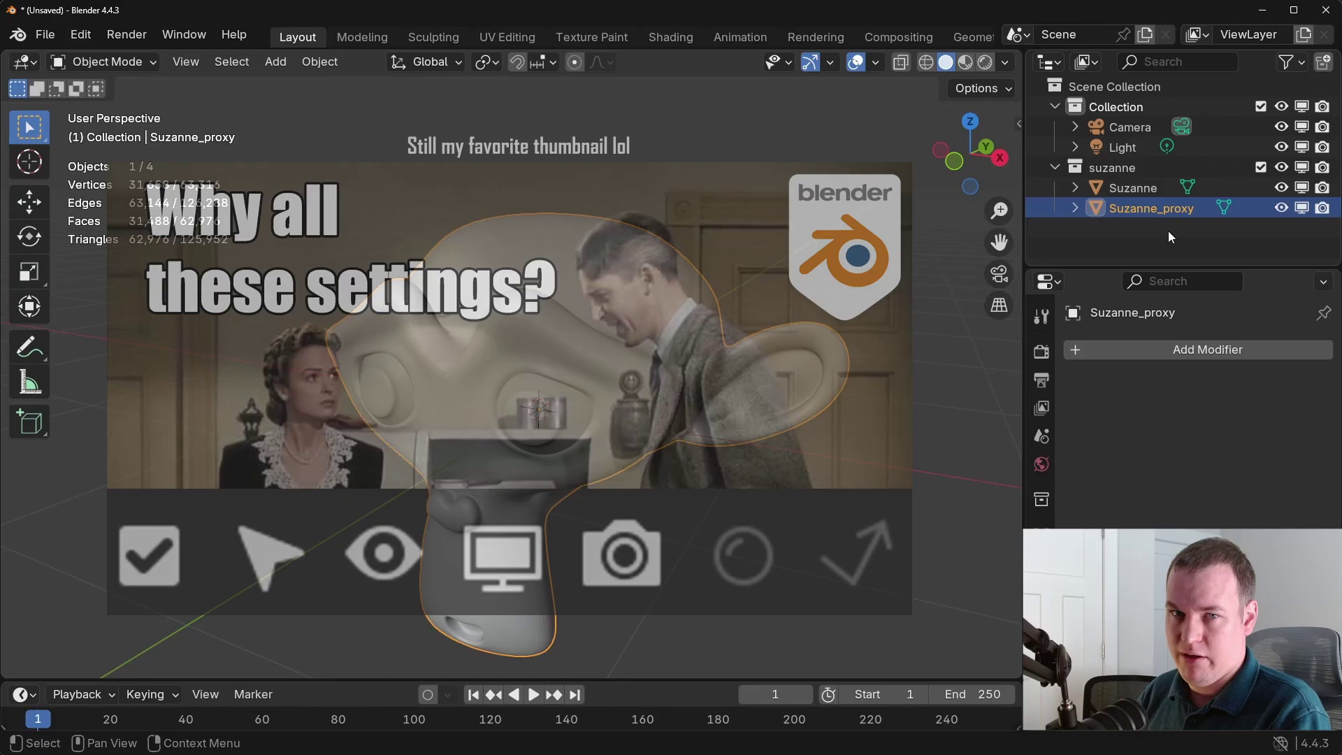
left_click(1321, 208)
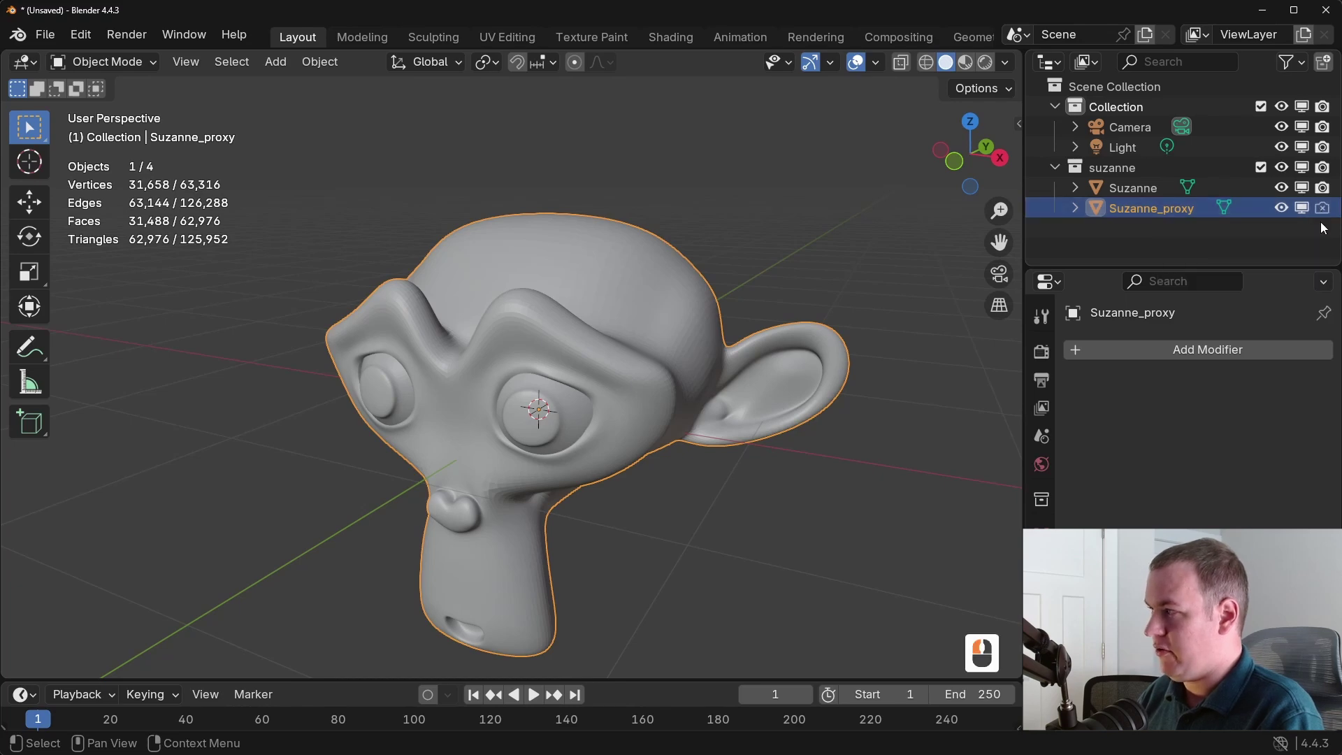
Hide the high-res Suzanne from viewports and reselect Suzanne_proxy
left_click(1144, 190)
left_click(1143, 188)
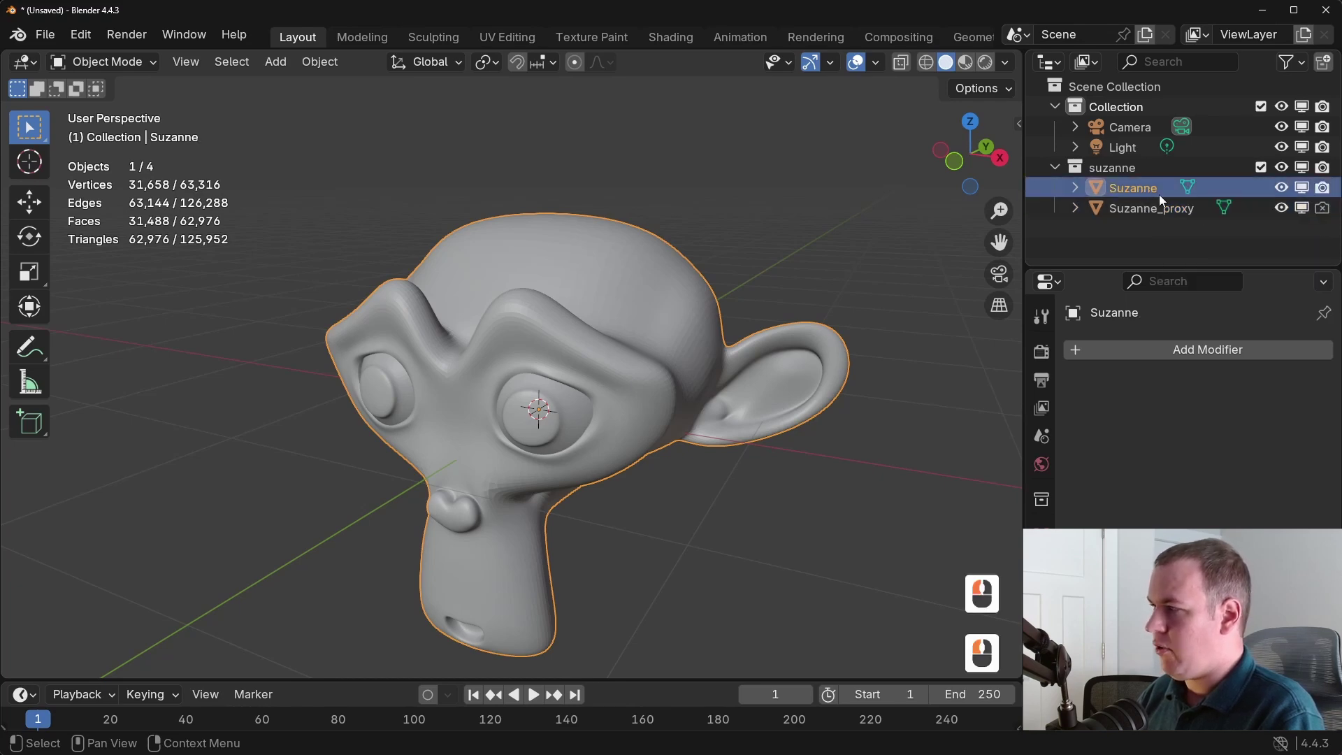
left_click(1303, 189)
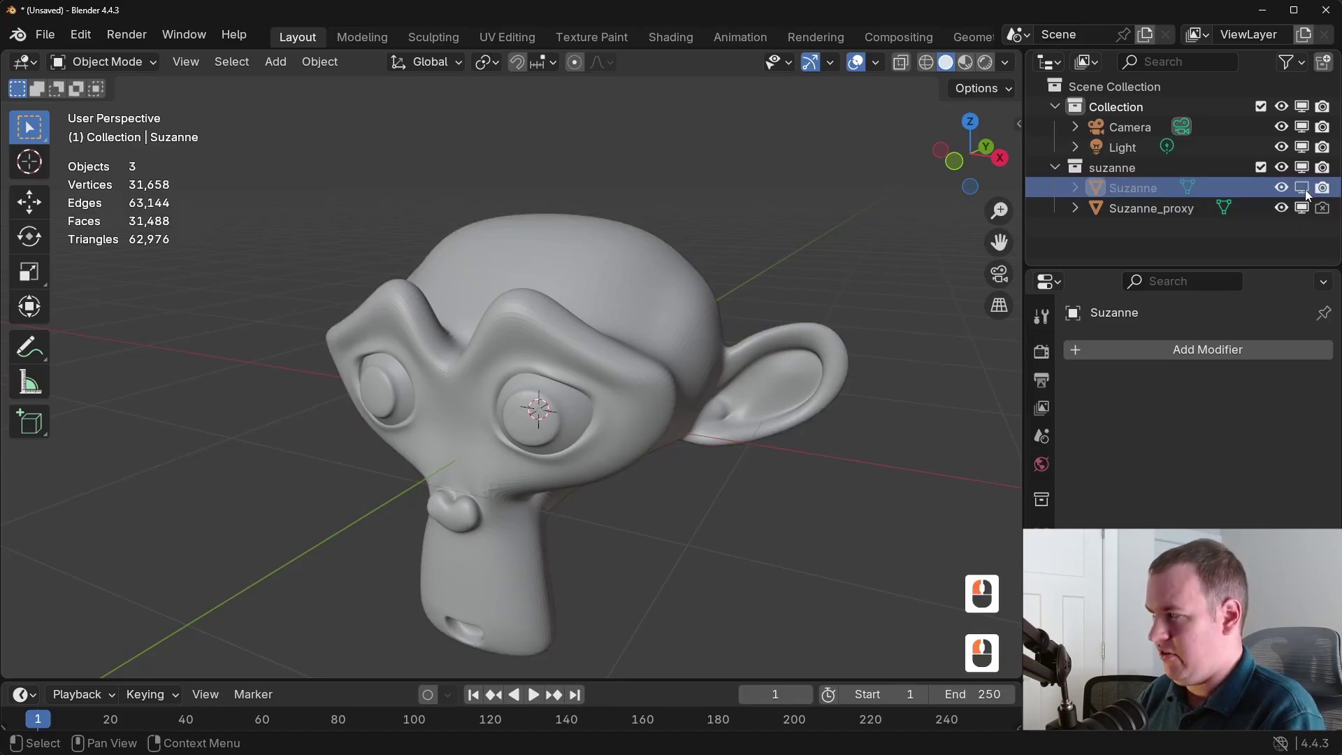
left_click(1150, 208)
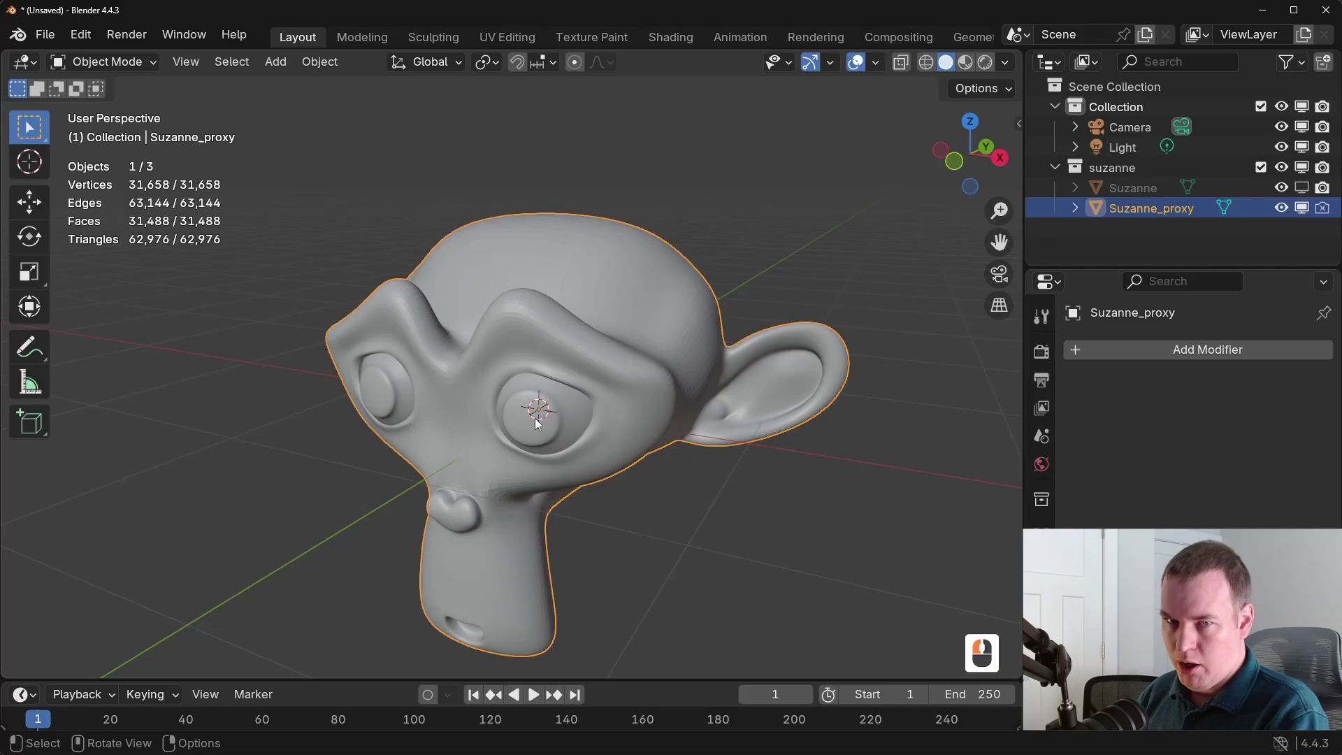
key("Tab")
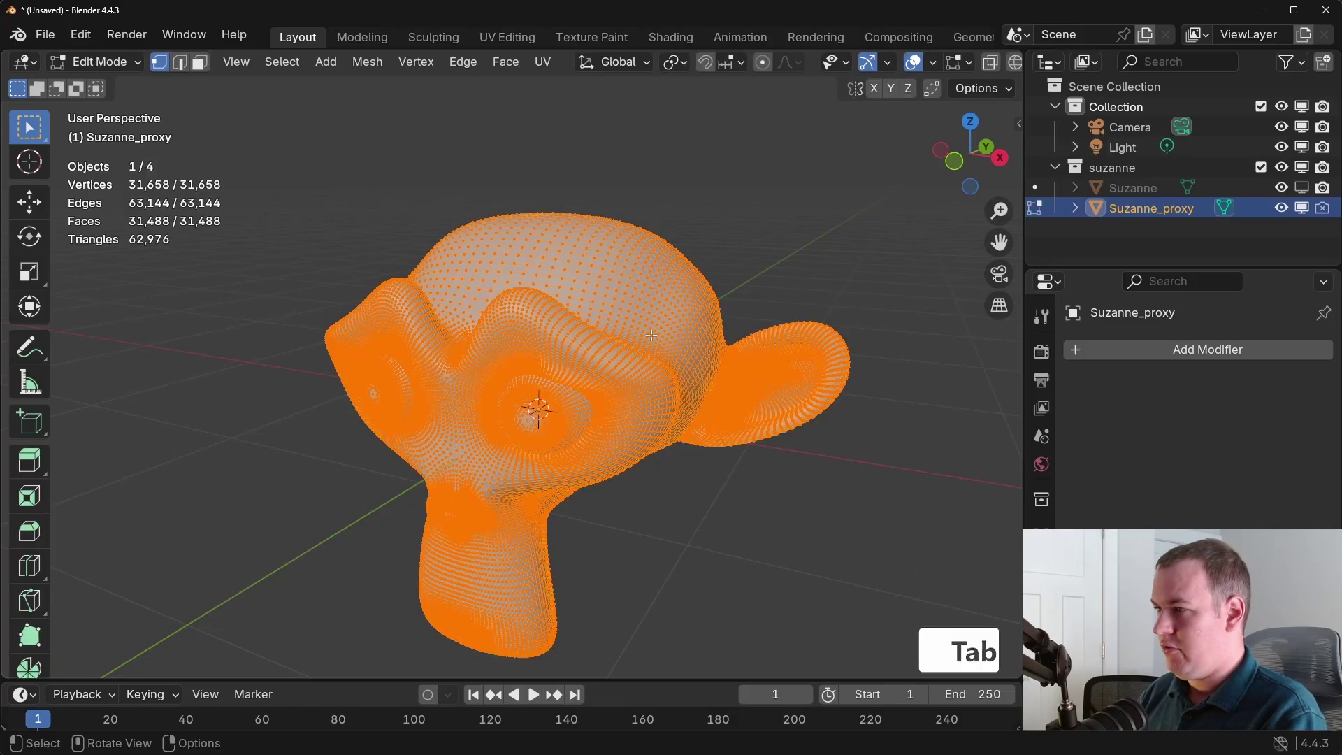
left_click(662, 302)
key("g")
left_click(740, 204)
key("Tab")
left_click(126, 34)
left_click(165, 56)
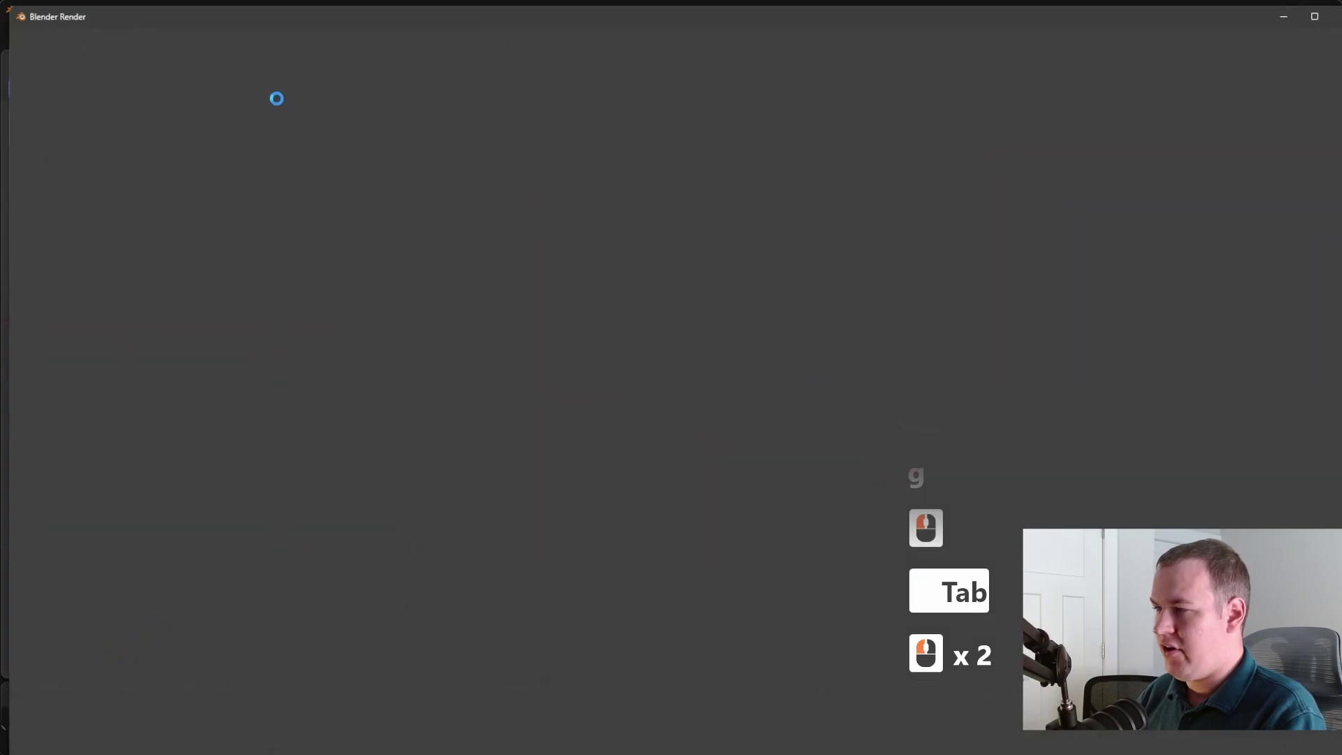
left_click(1073, 162)
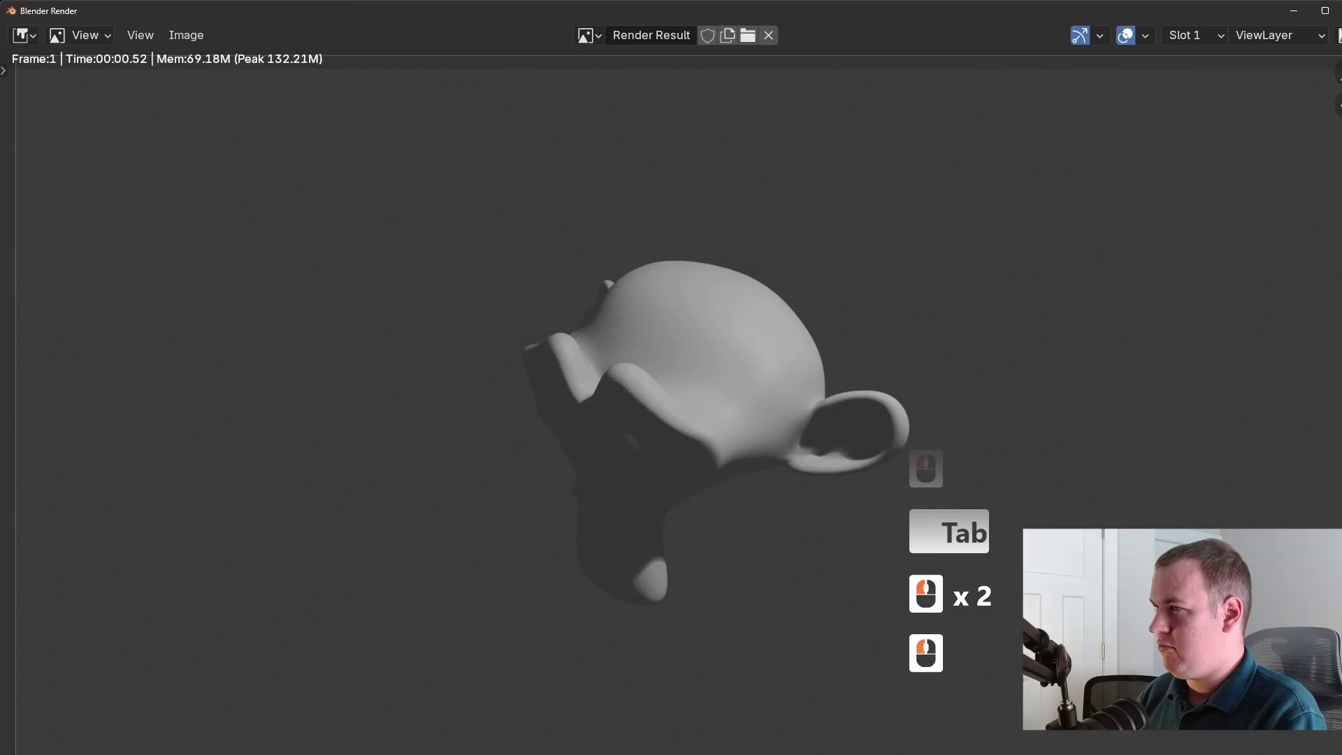
key("ctrl+z")
key("ctrl+z")
key("Tab")
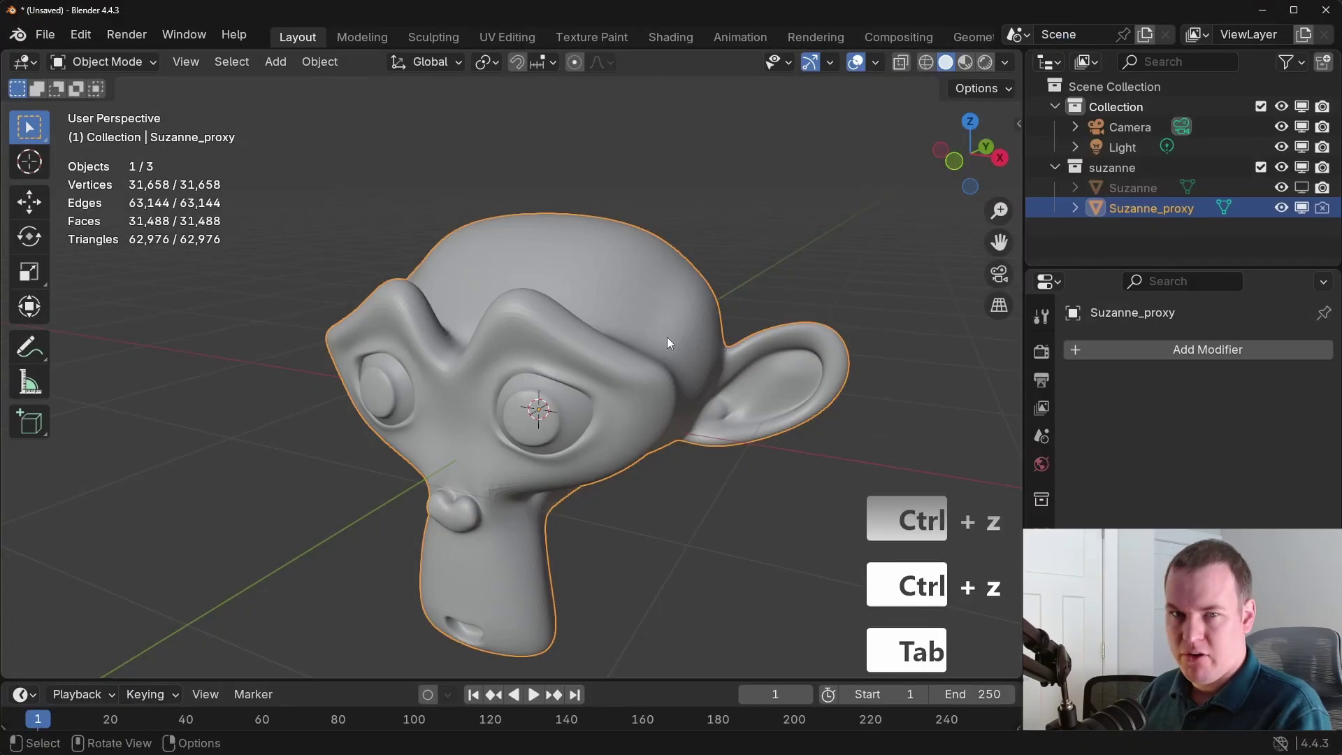
left_click(1143, 349)
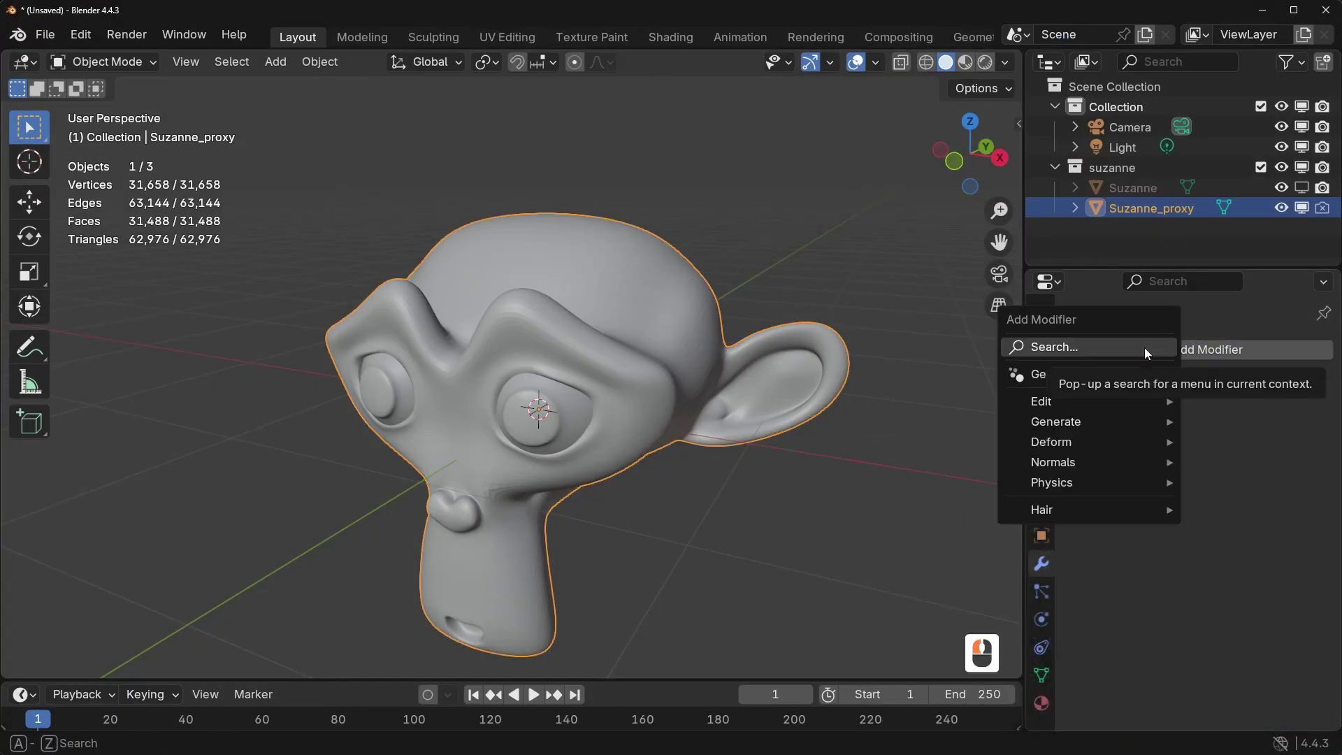
type("decima")
key("Return")
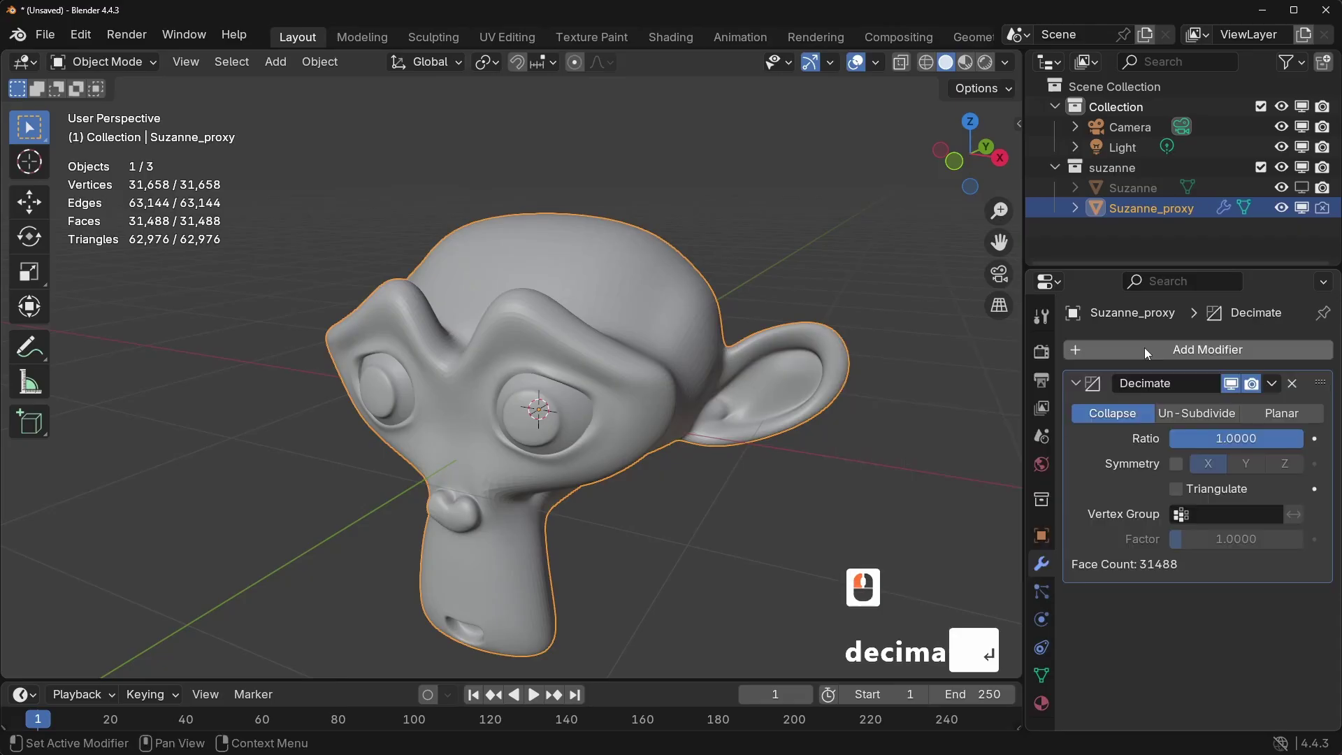
left_click(1223, 438)
type(".-0")
key("BackSpace")
key("BackSpace")
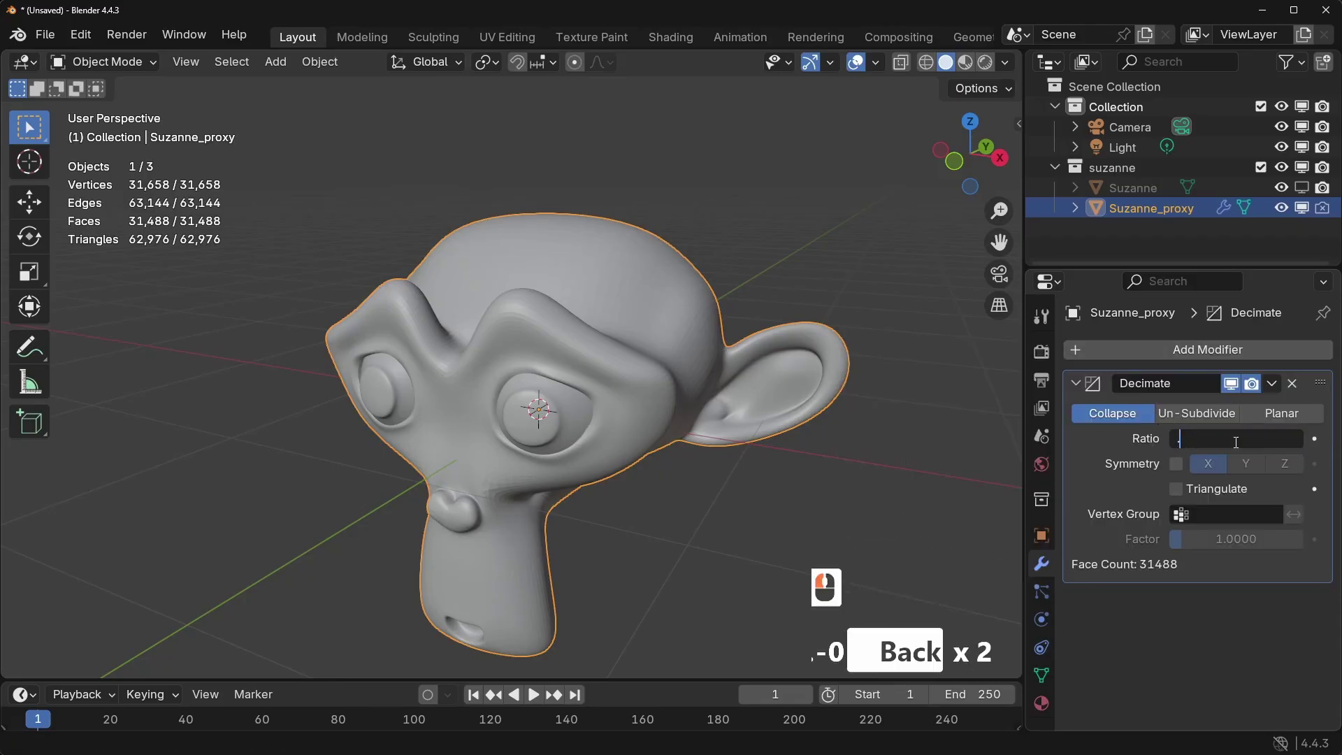
type("01")
key("Return")
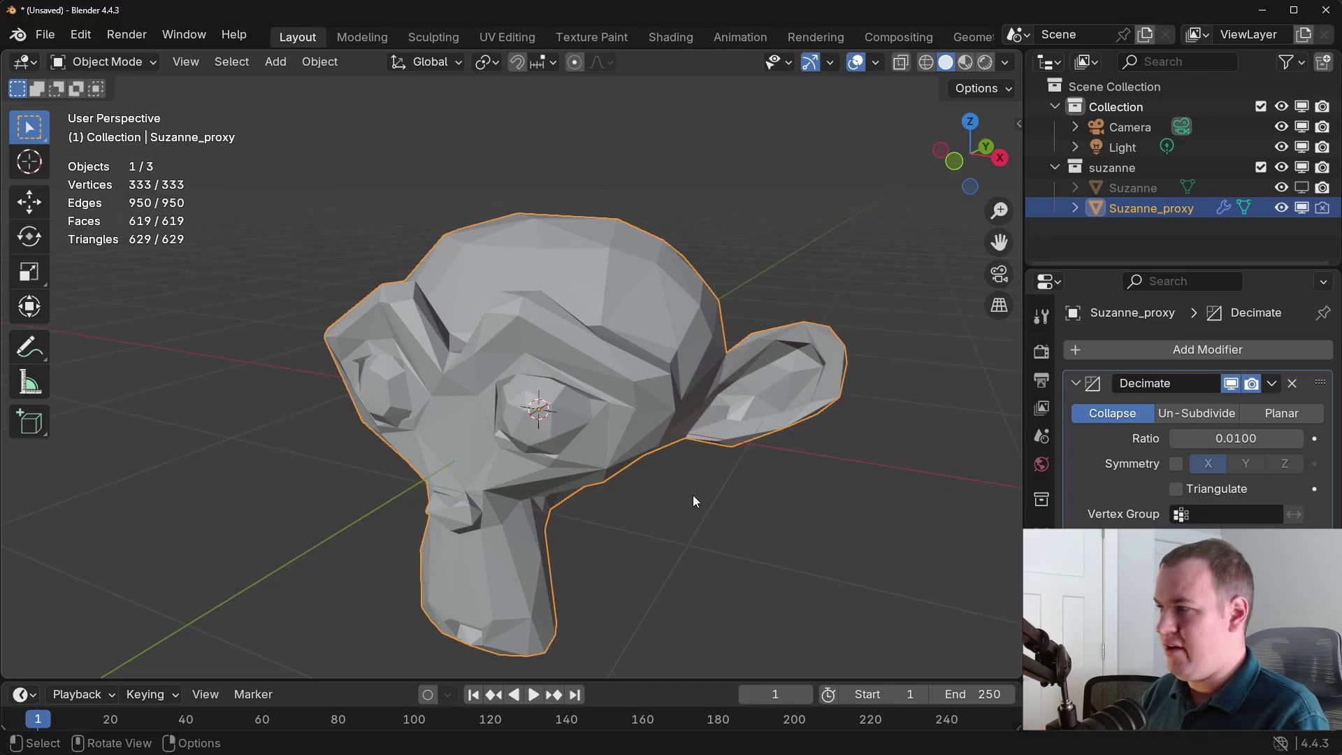
left_click(1271, 383)
left_click(1255, 410)
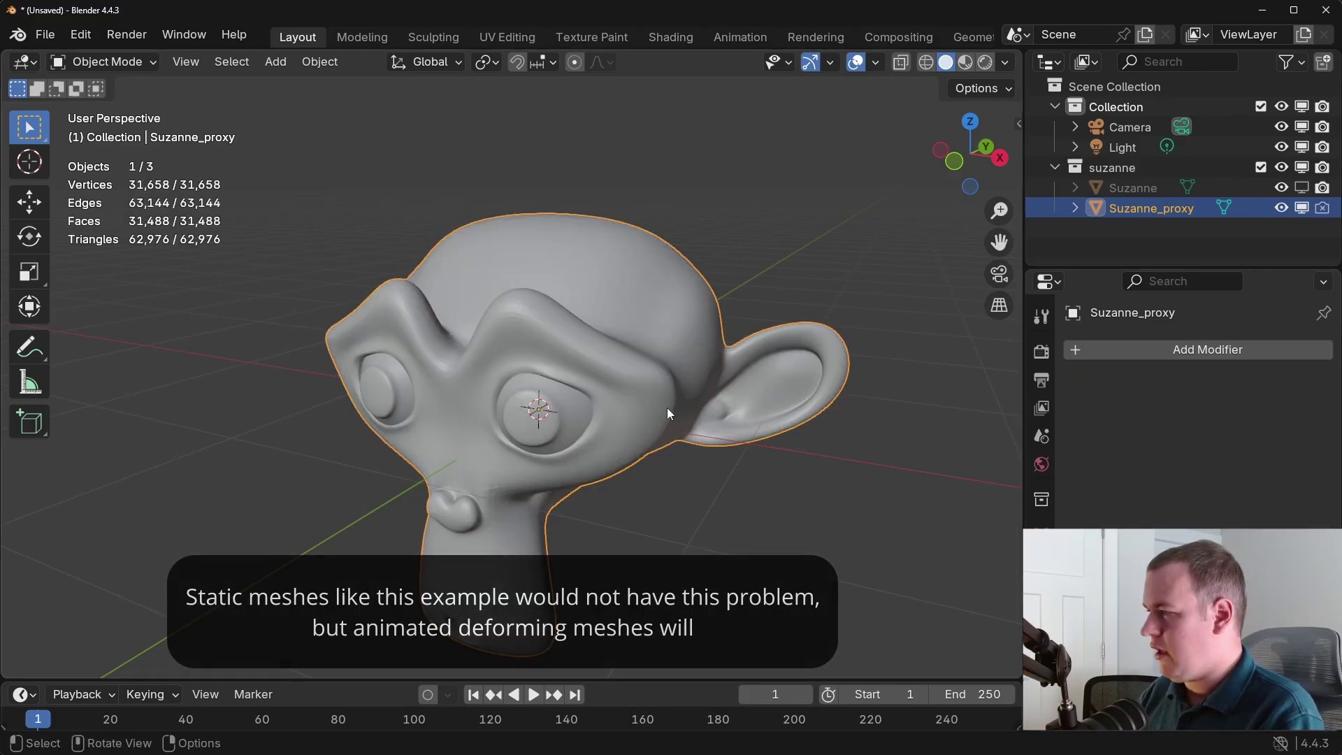
Run Convex Hull on all of Suzanne_proxy's vertices in Edit Mode
key("Tab")
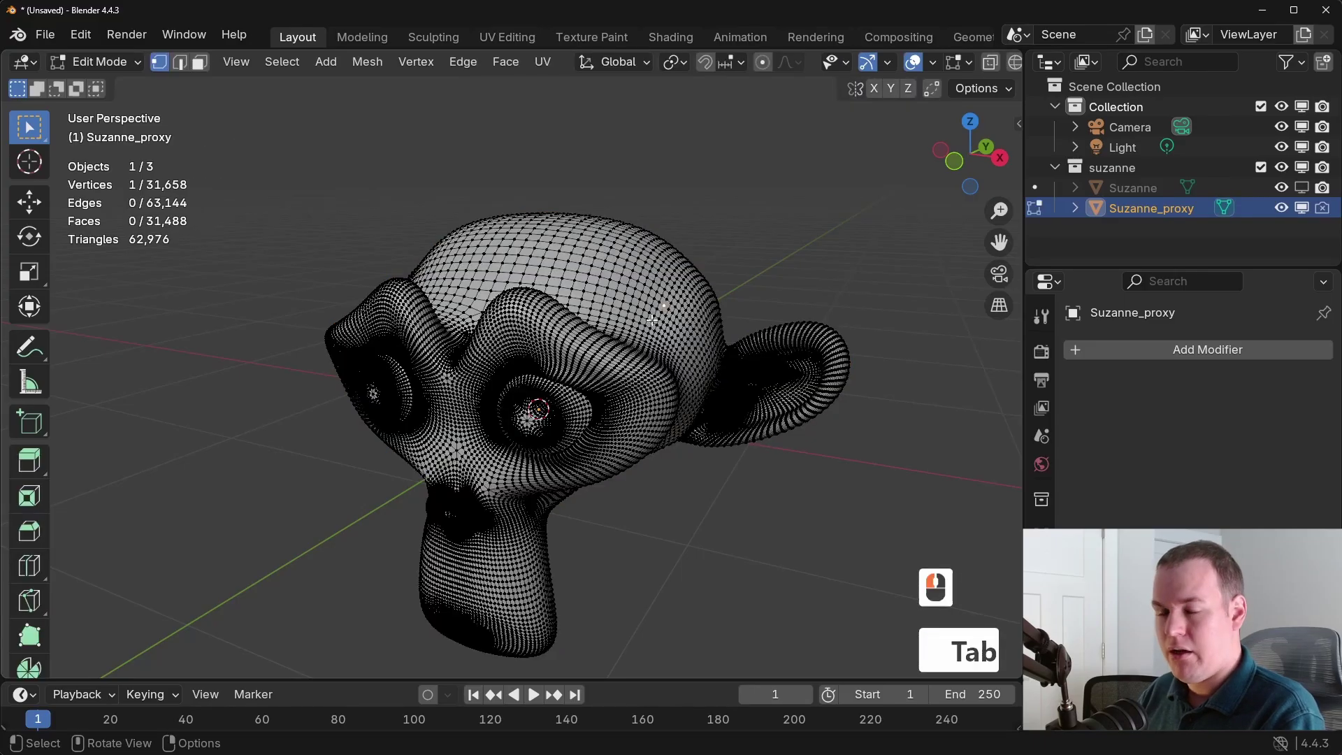
key("a")
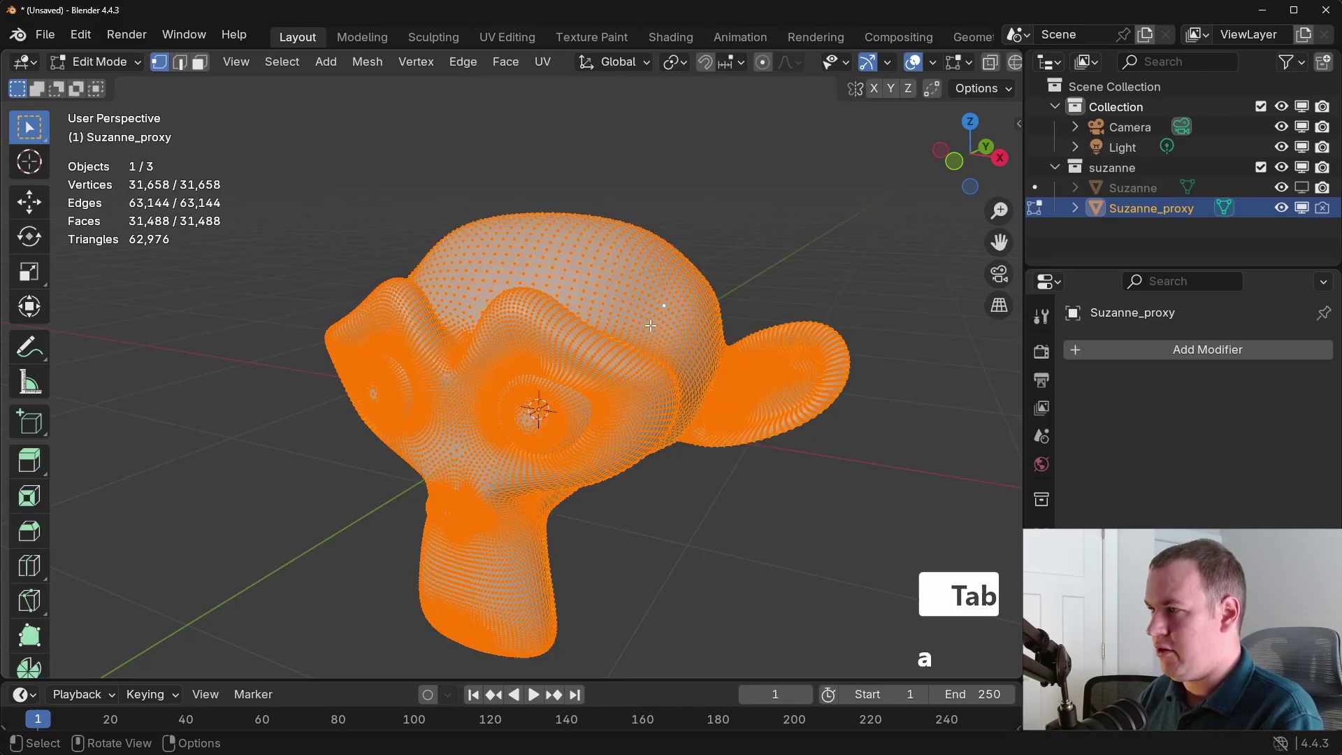
left_click(371, 61)
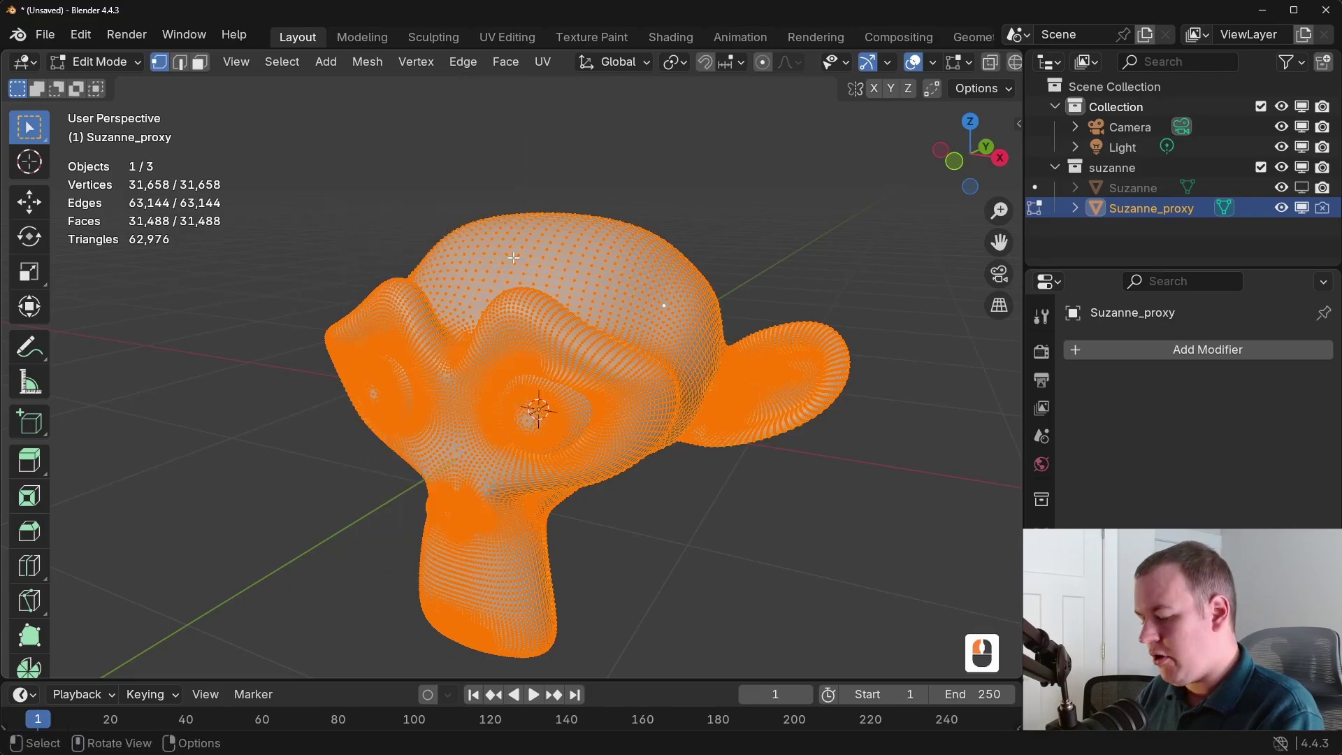
key("F3")
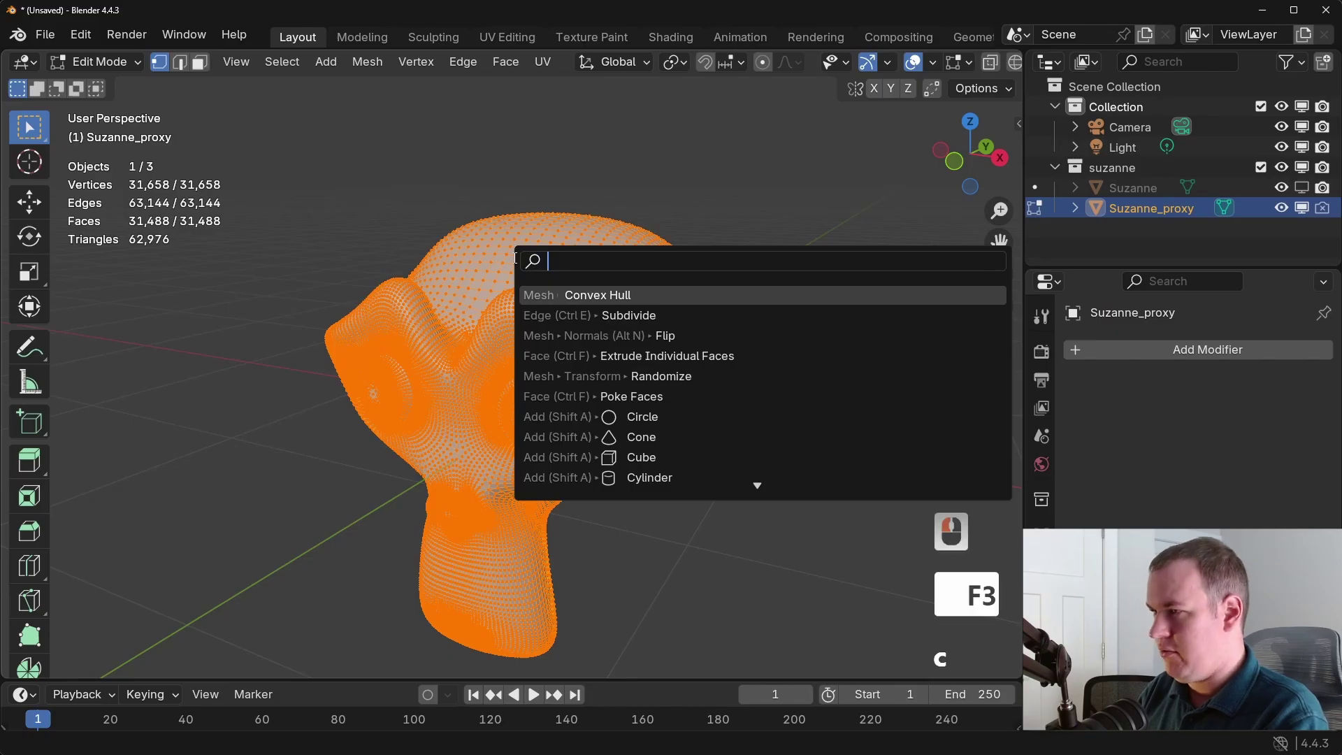
type("convex")
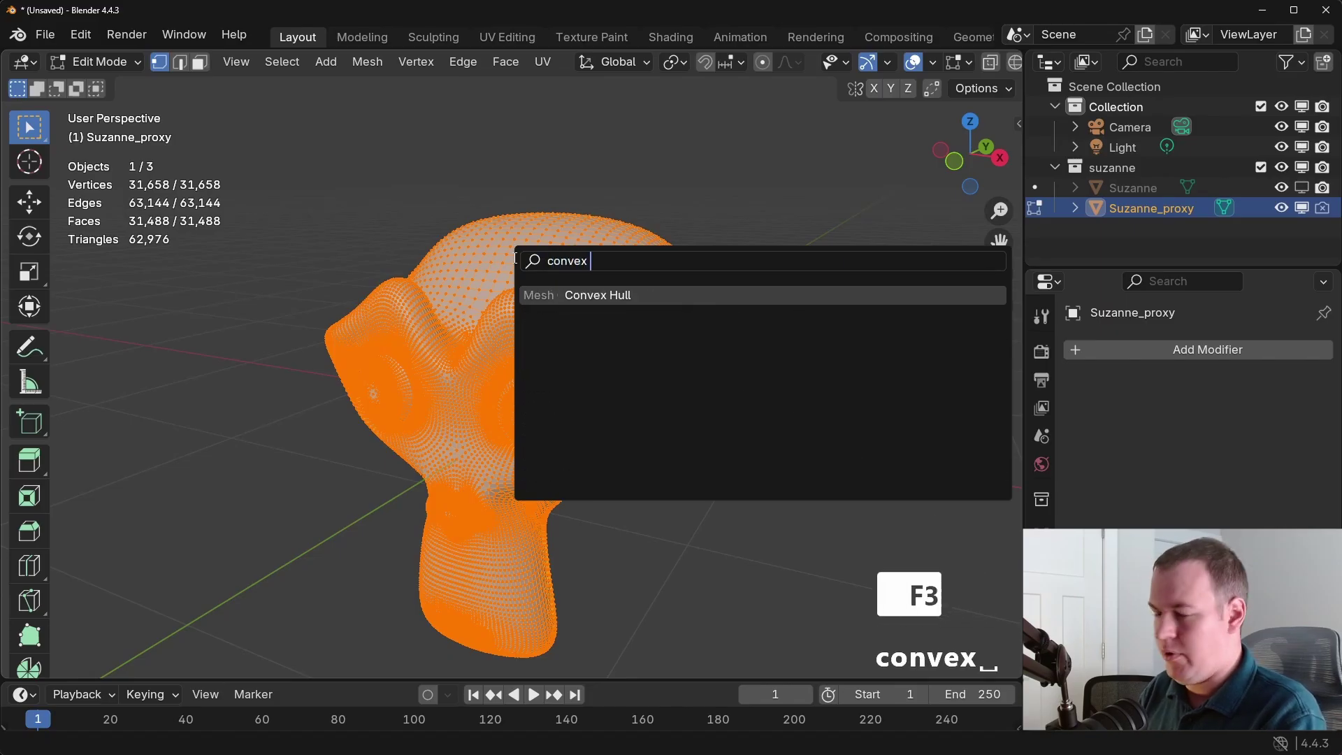
key("Return")
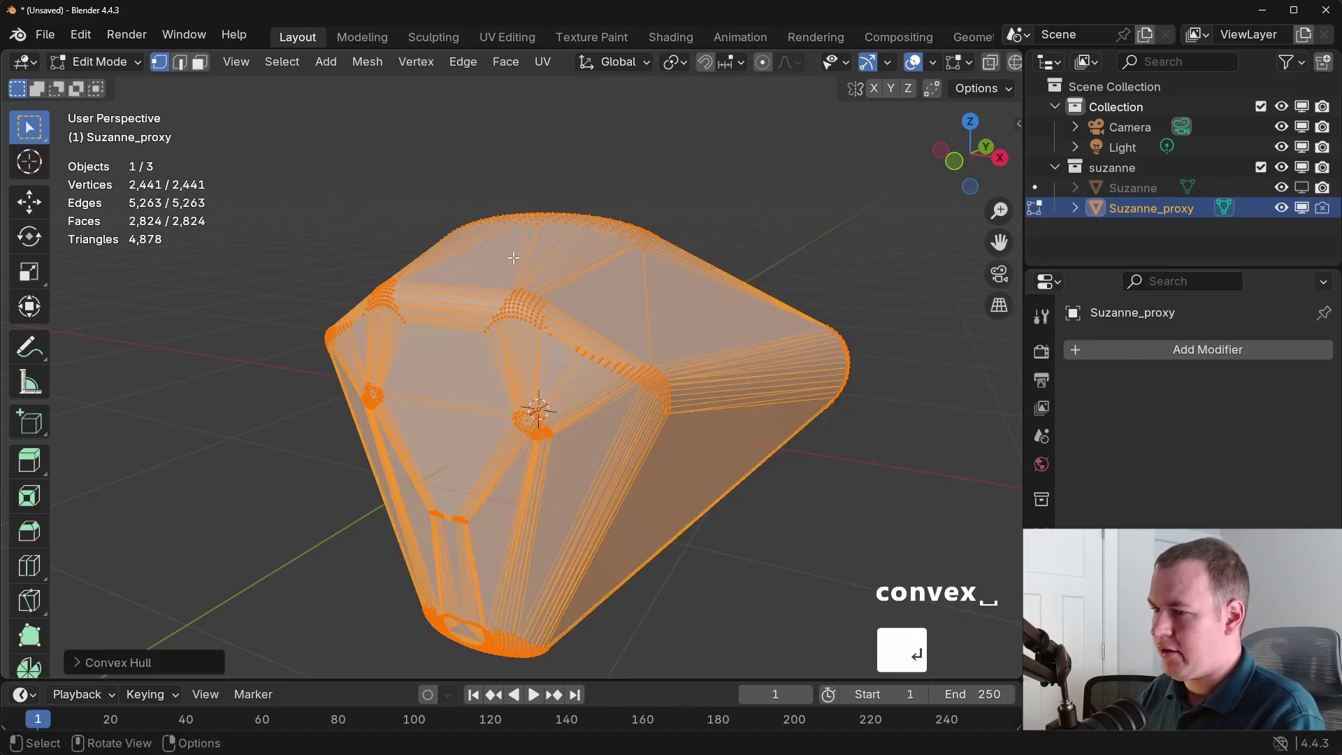
Orbit around the convex hull to inspect it from the sides, below and front
mouse_move(631, 402)
middle_mouse_down()
mouse_move(604, 381)
mouse_move(620, 385)
middle_mouse_up()
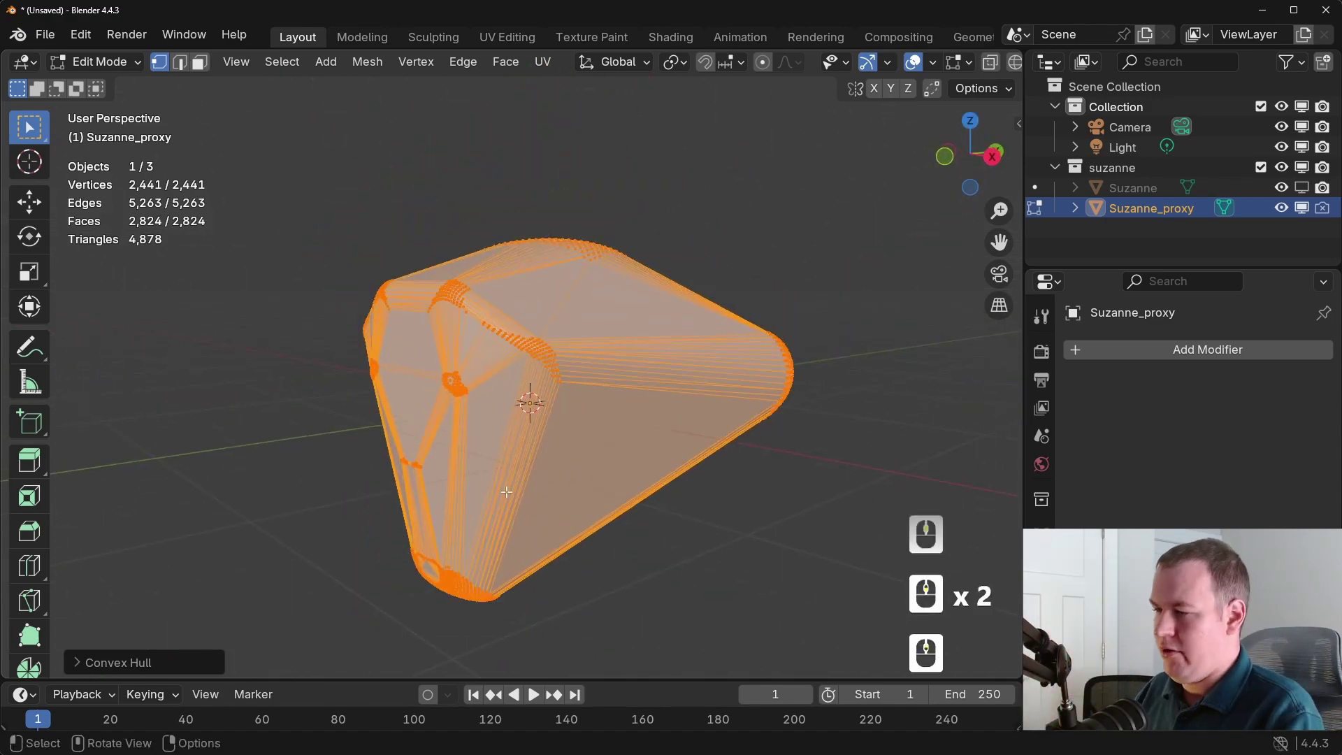
middle_click_drag(532, 432, 766, 459)
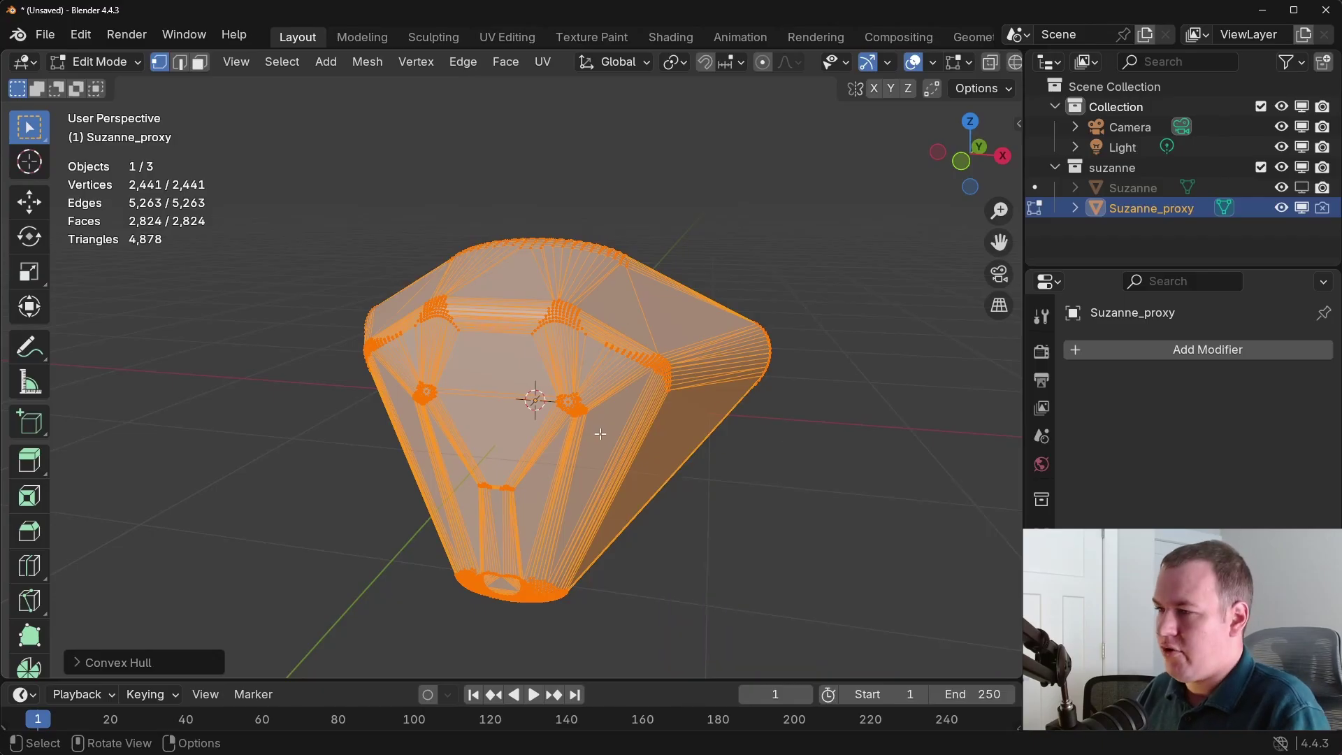
middle_click_drag(599, 434, 476, 500)
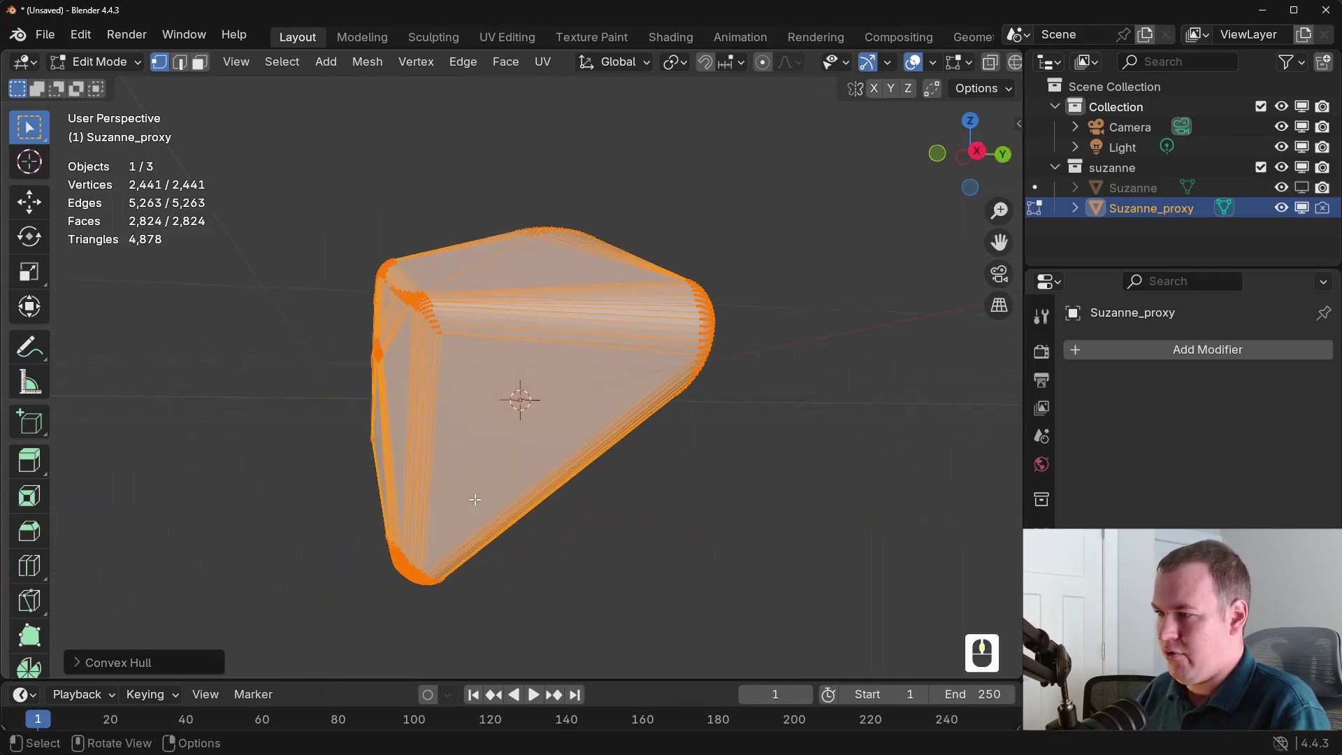
middle_click_drag(547, 403, 678, 423)
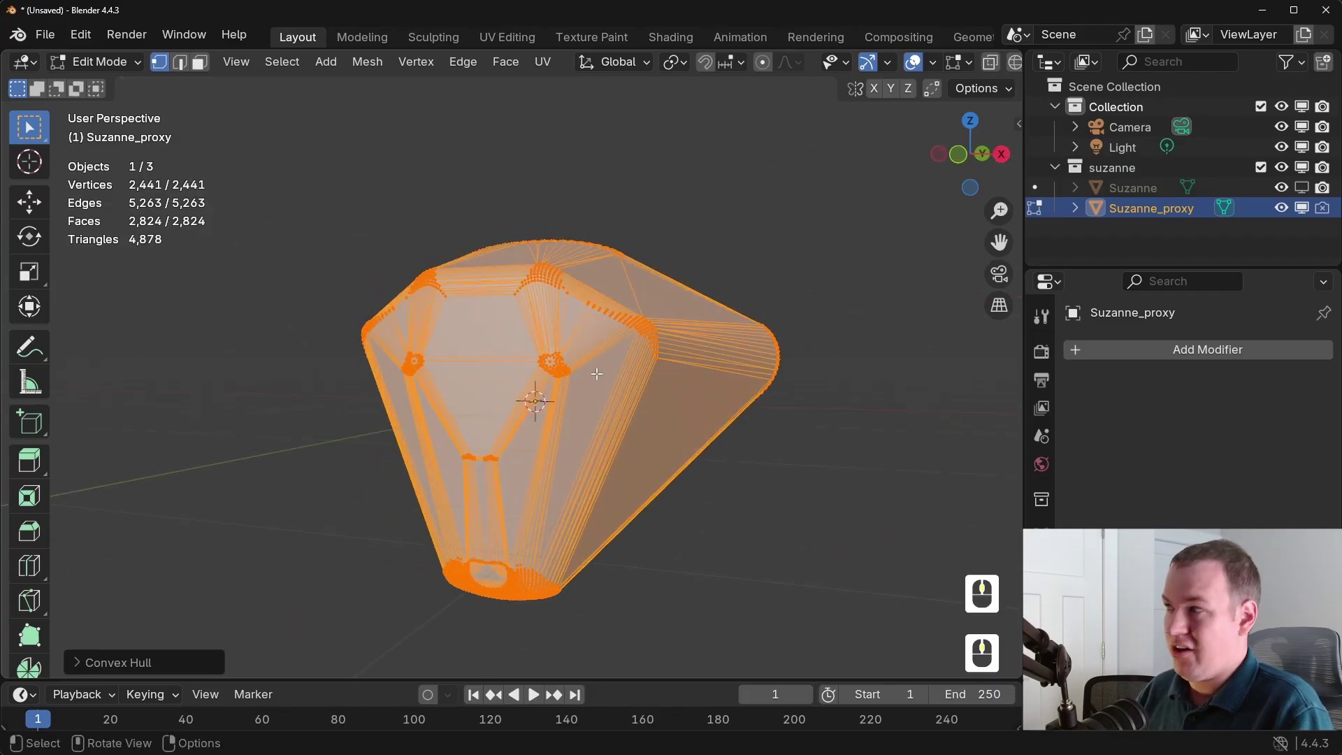
Return to Object Mode and select the suzanne collection
key("Tab")
left_click(1131, 168)
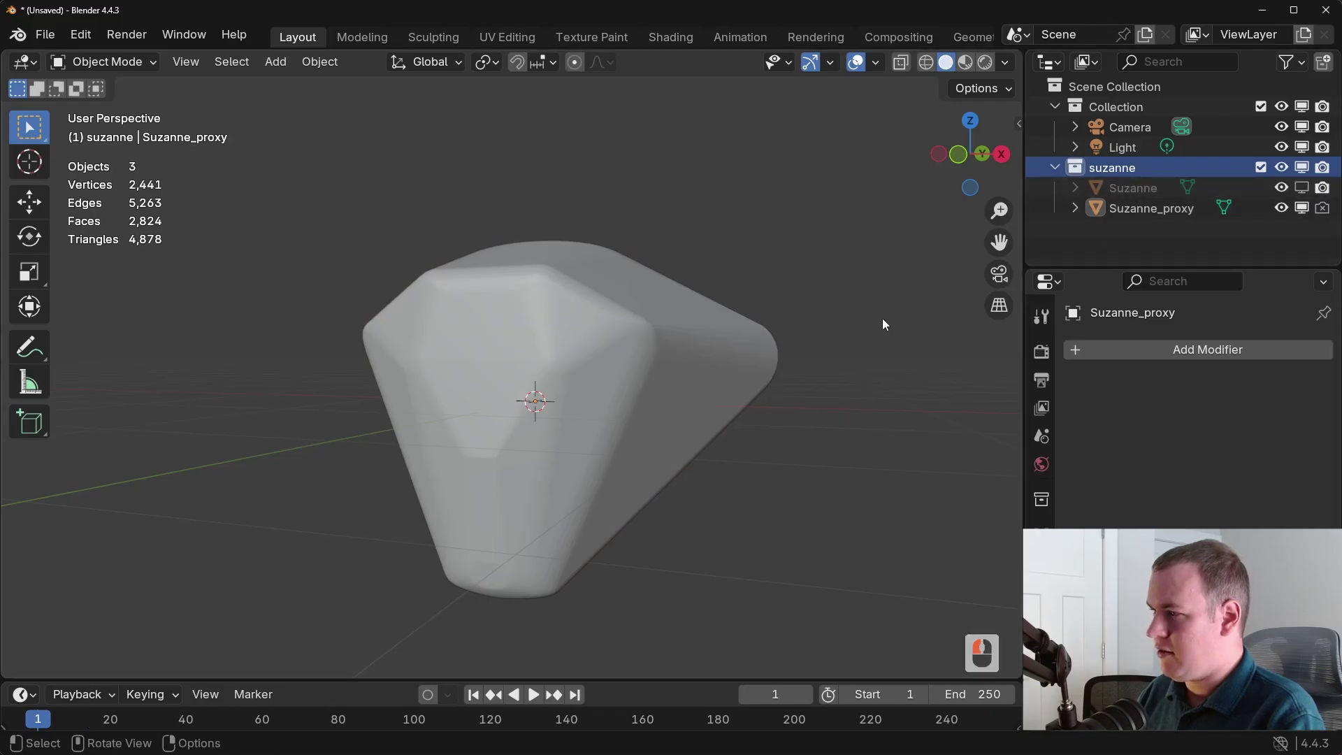
middle_click_drag(699, 400, 551, 412)
scroll(580, 375, "down", 3)
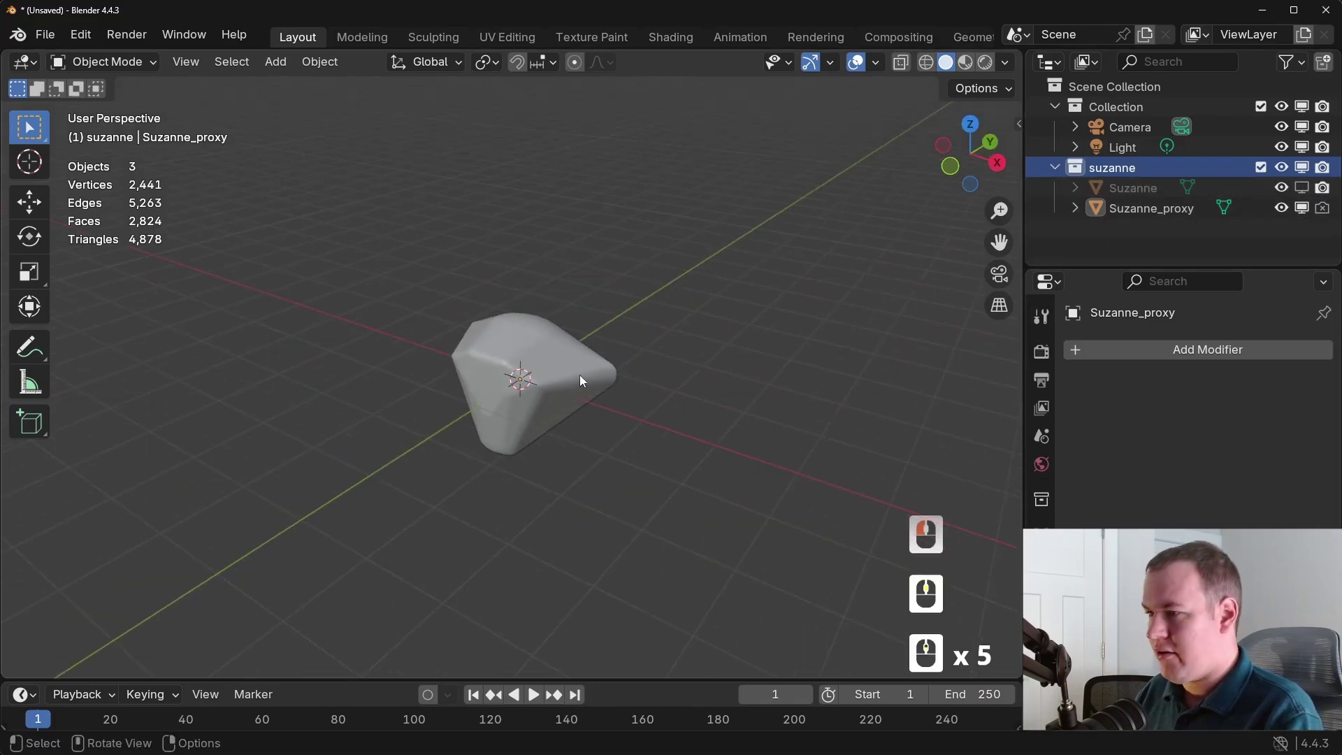
Add a suzanne collection instance and move it along the ground plane left of the original
key("shift+a")
mouse_move(547, 733)
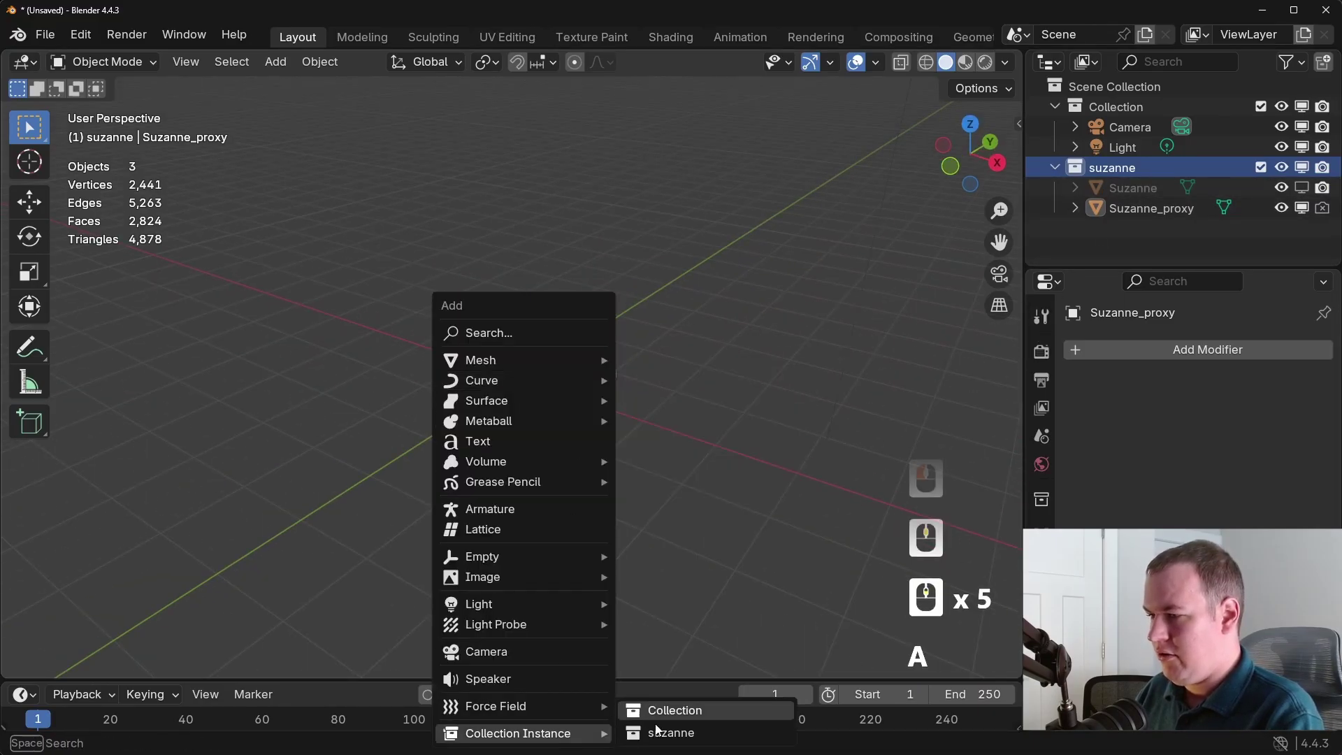
left_click(657, 729)
key("g")
key("shift+z")
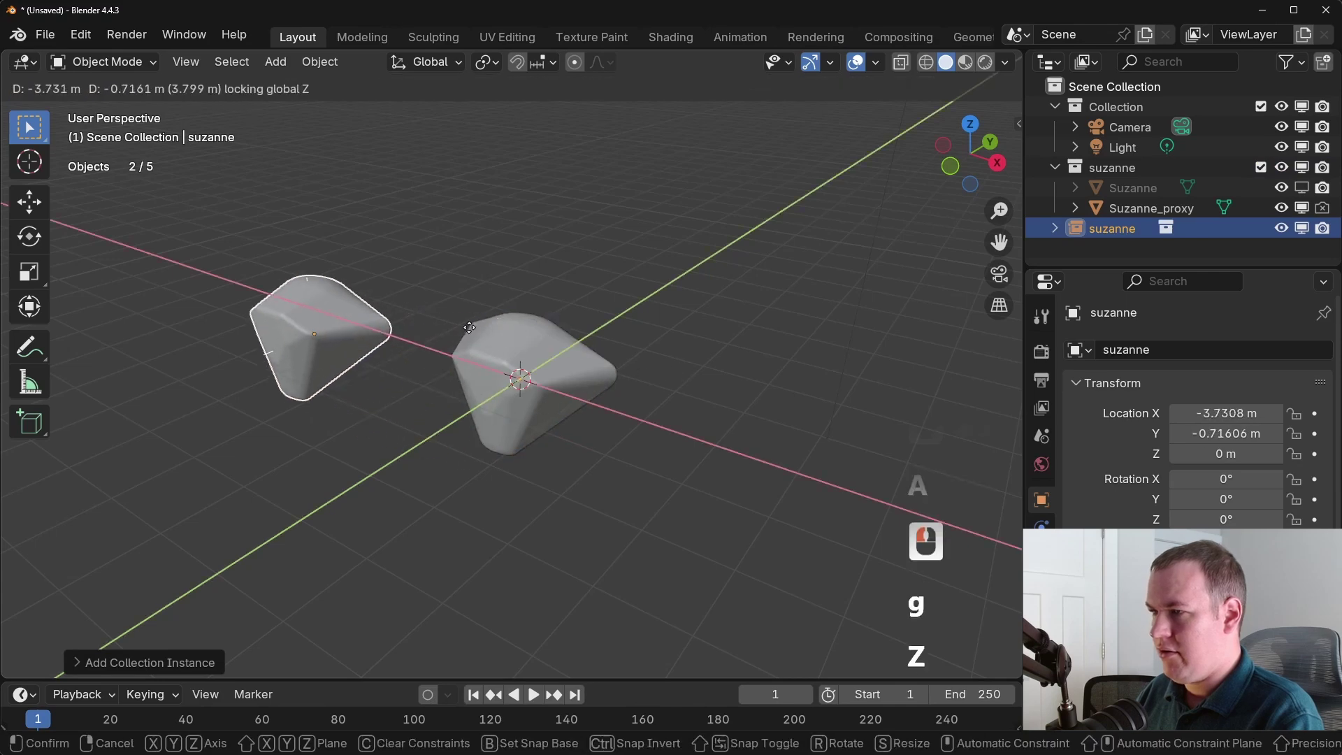
left_click(469, 328)
key("g")
key("Escape")
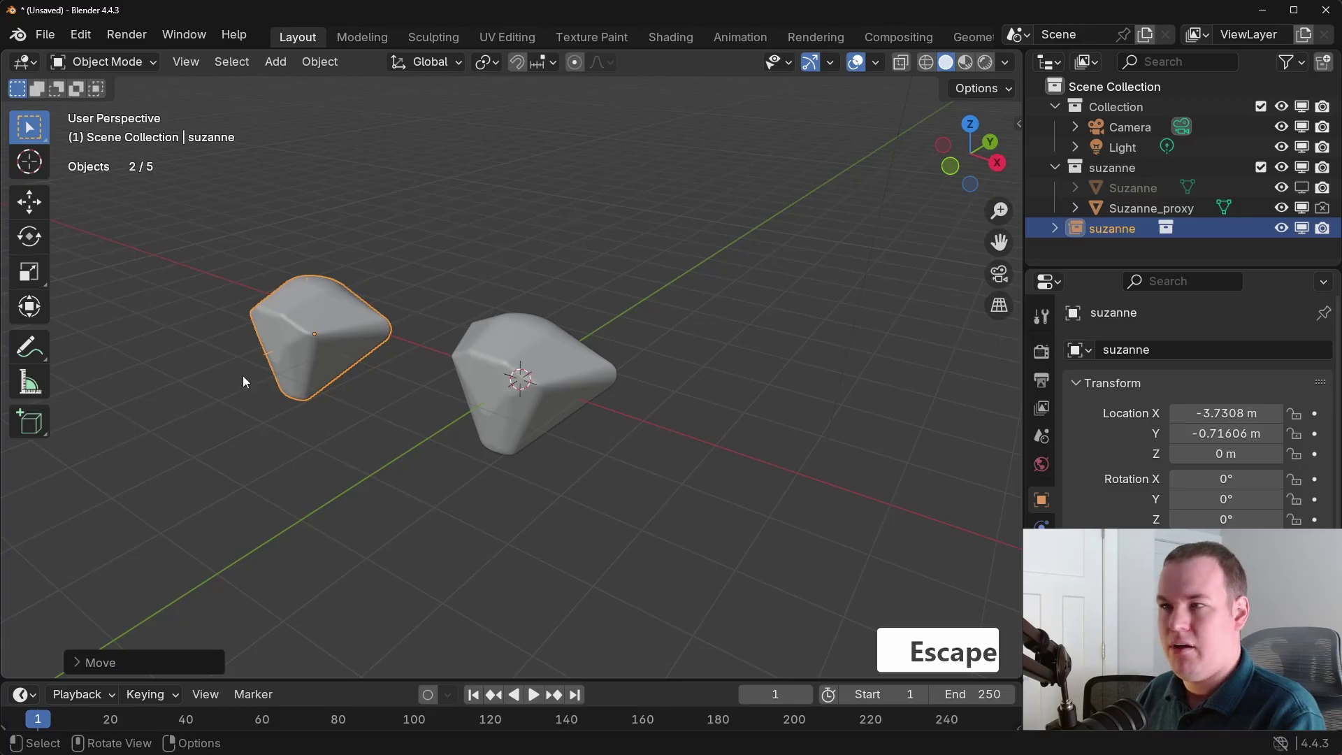
Scatter five linked duplicates of the instance around the scene
key("alt+d")
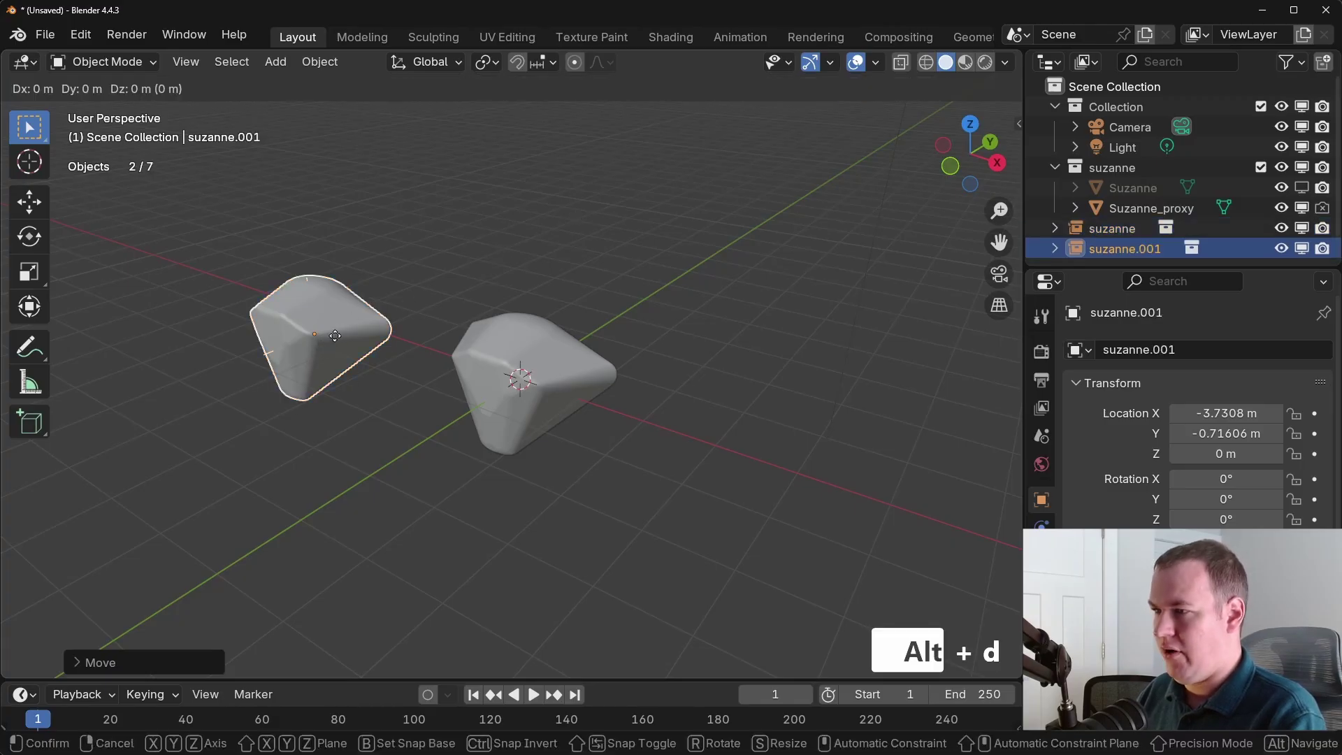
left_click(622, 245)
key("alt+d")
left_click(743, 478)
key("alt+d")
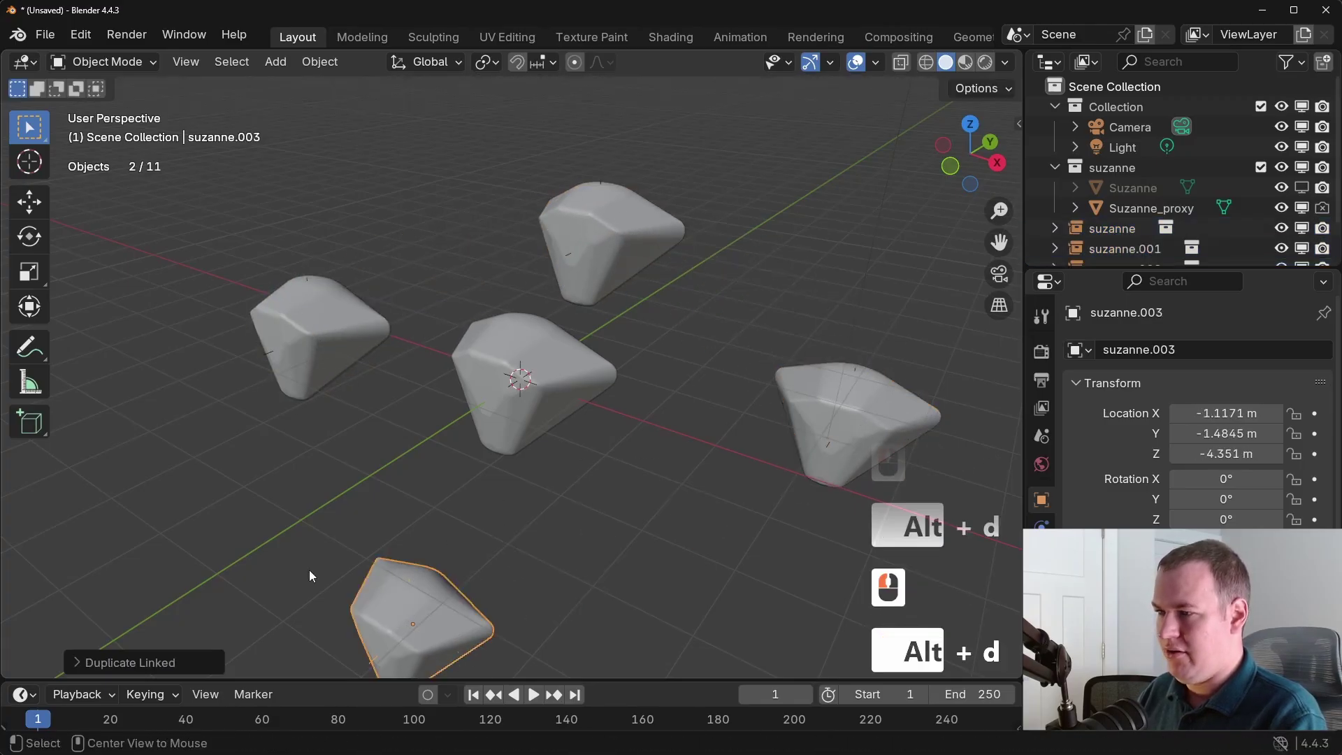
left_click(320, 668)
key("alt+d")
left_click(202, 654)
key("alt+d")
left_click(353, 308)
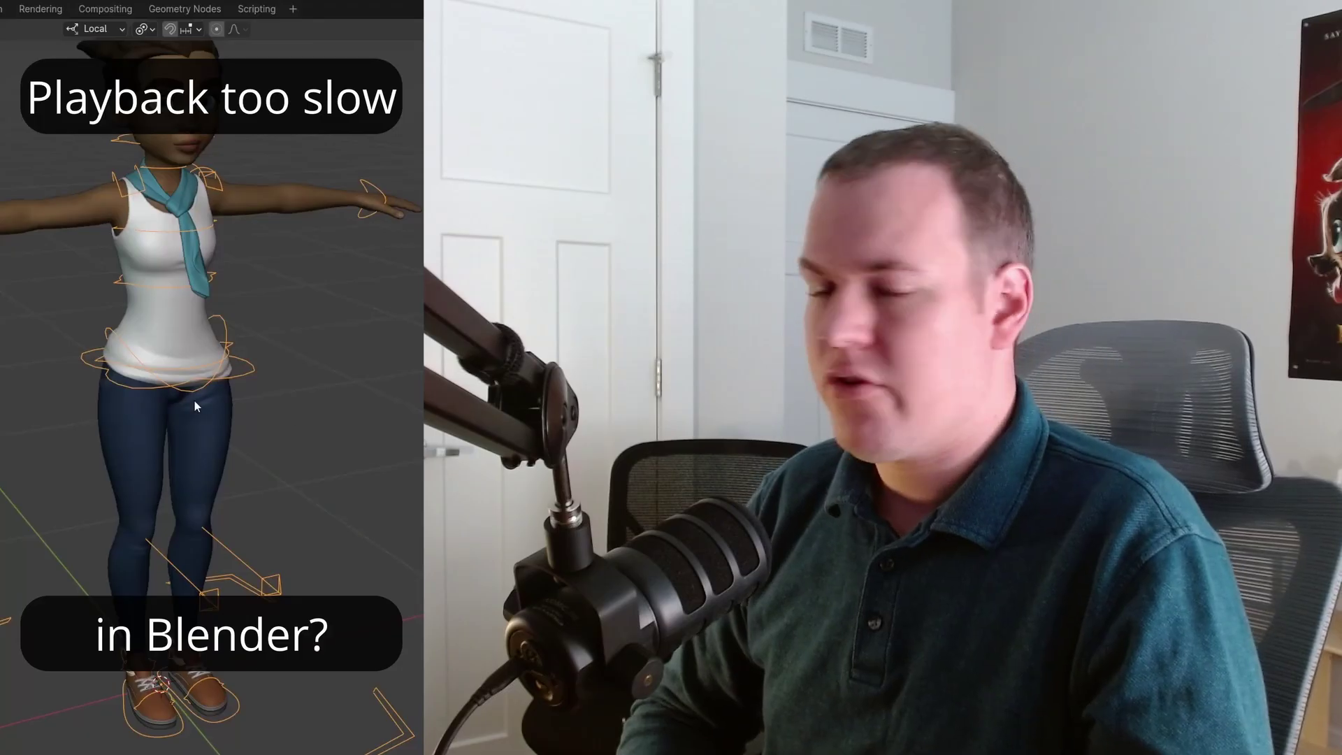
Generate a rig-mesh proxy for the character's jeans via Proxy Plus and adjust its Threshold
left_click(213, 425)
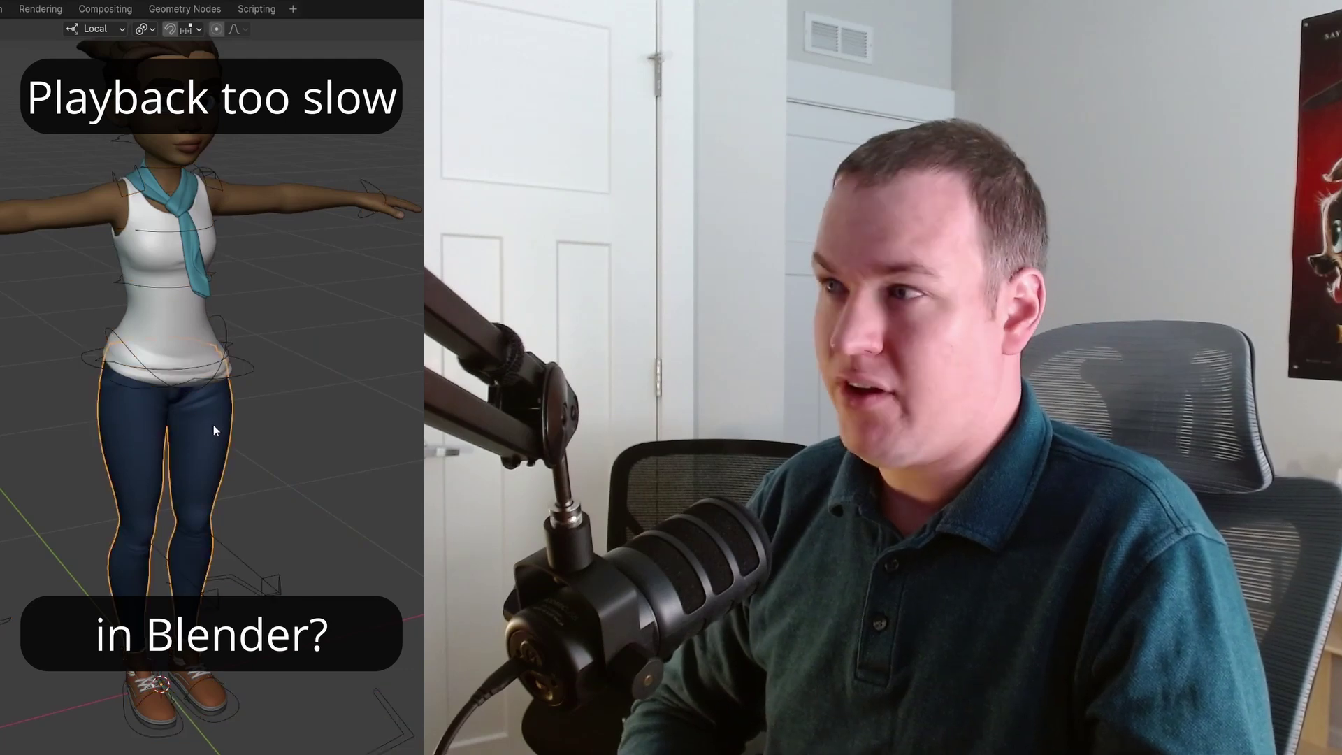
right_click(213, 425)
mouse_move(243, 425)
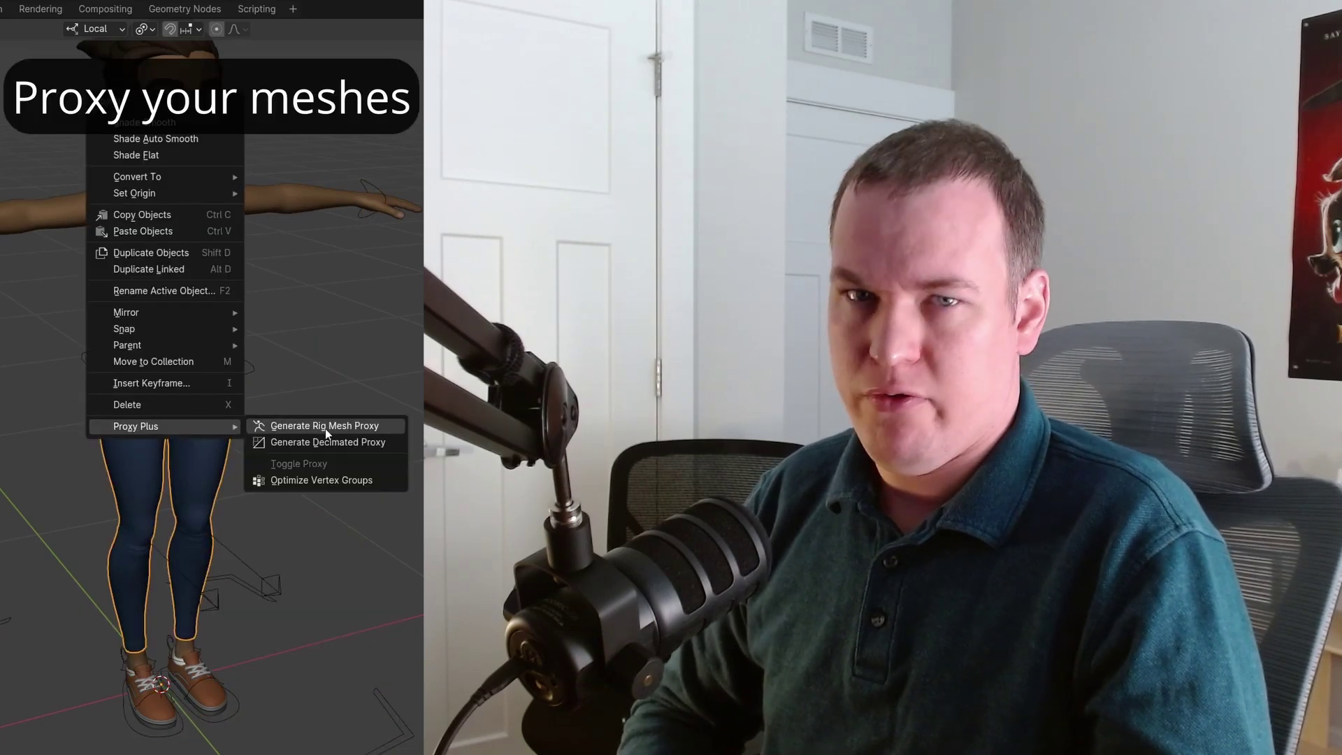
left_click(325, 429)
left_click(118, 604)
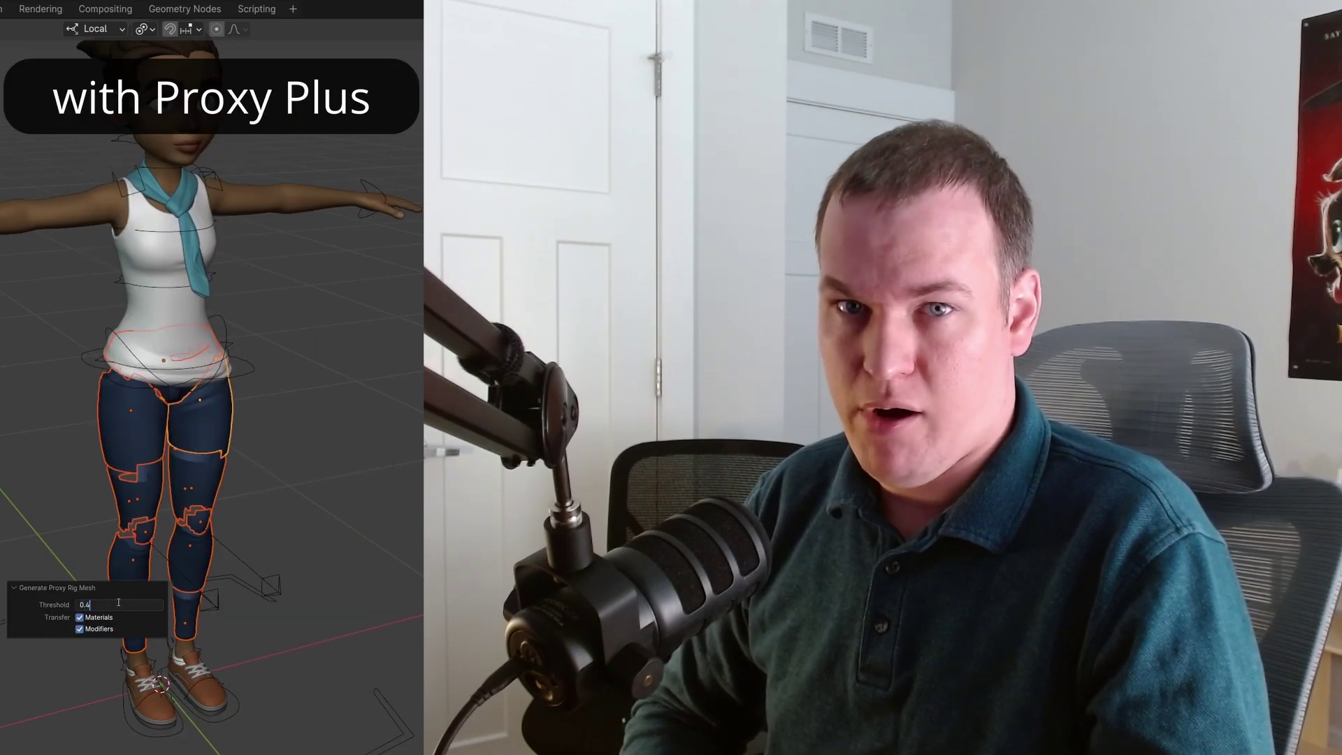
key("Return")
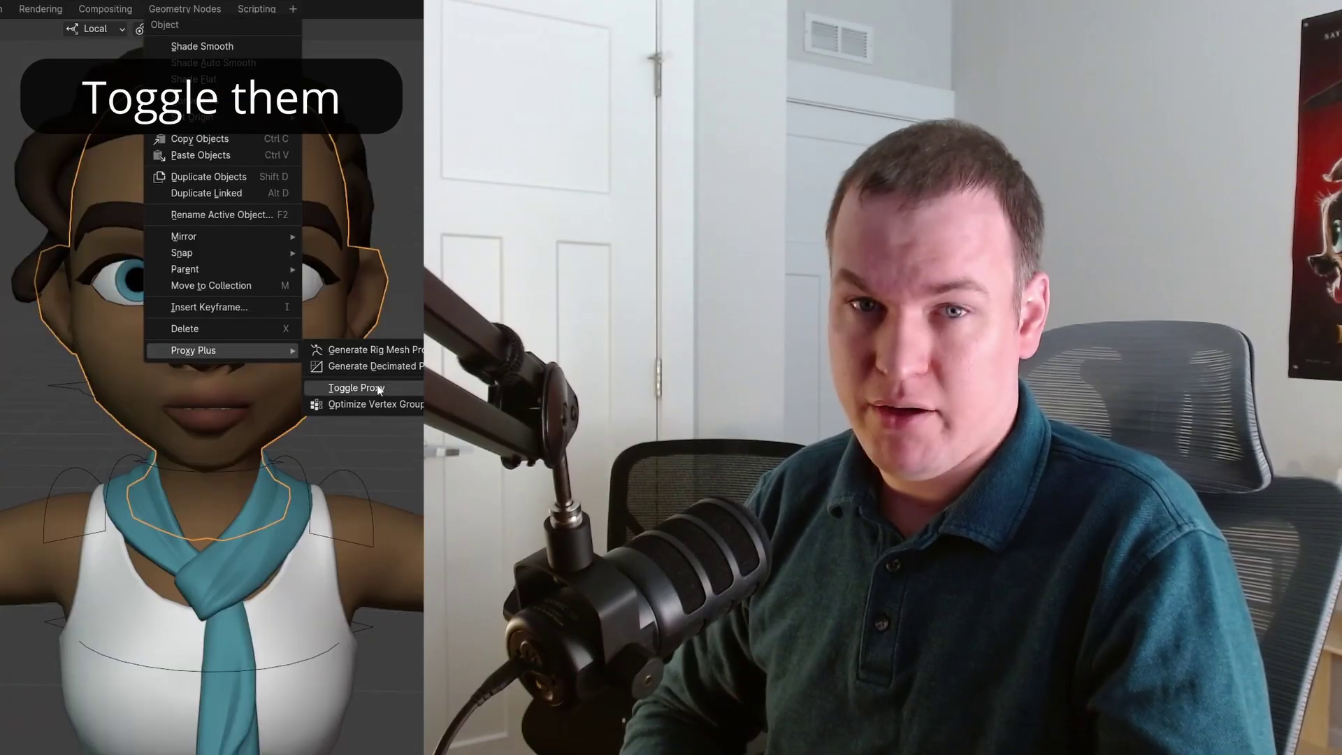
Toggle the face and the character between their full meshes and proxy pieces
left_click(376, 386)
right_click(287, 357)
mouse_move(286, 357)
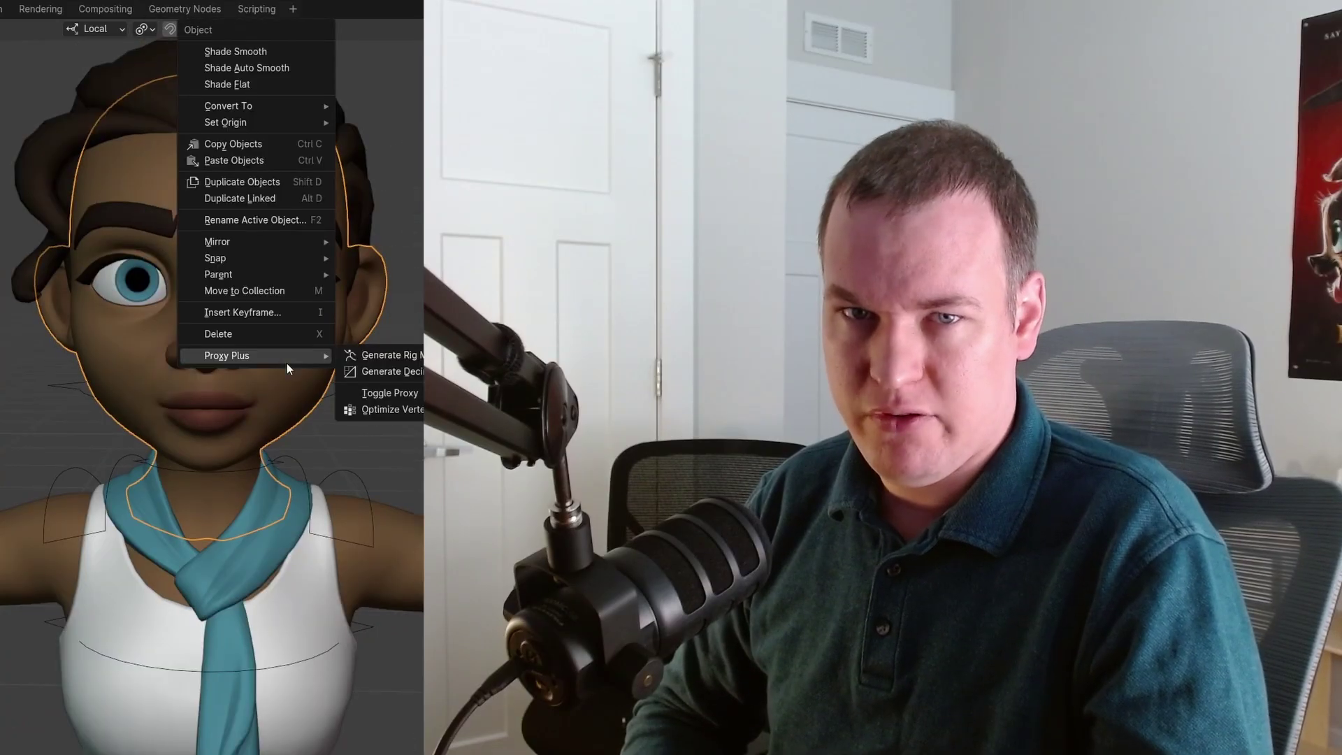
left_click(413, 393)
left_click(284, 429)
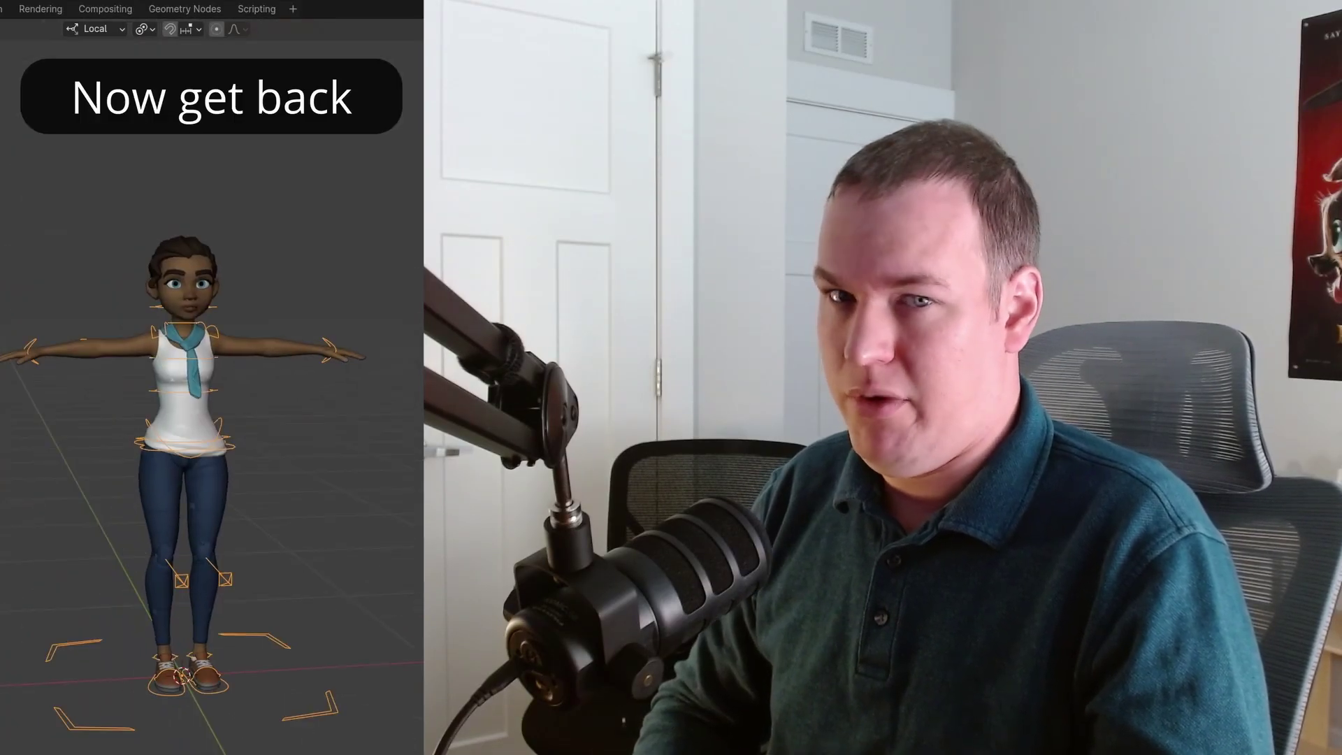